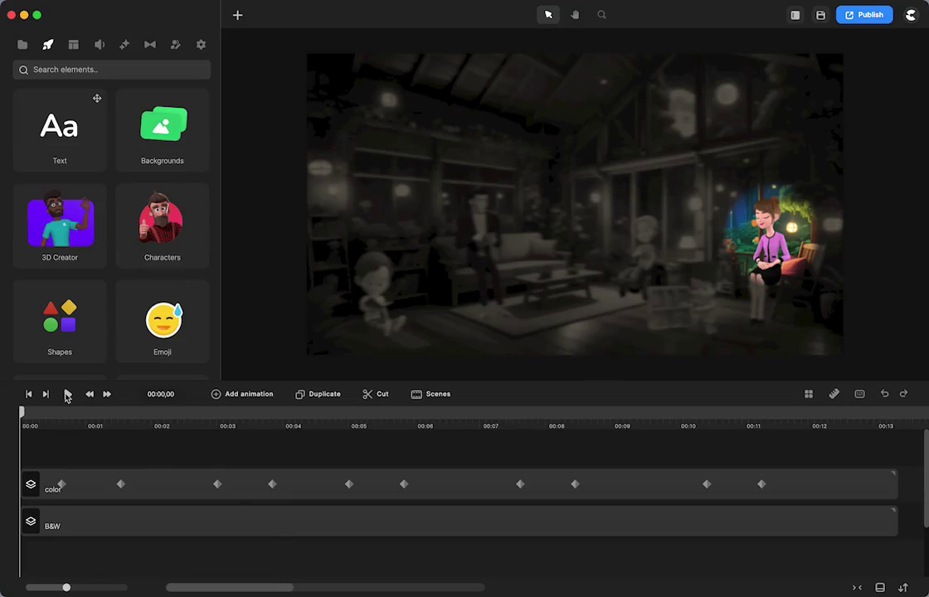
Play back the finished example, then scrub back to inspect the colour clip's settings
click(68, 395)
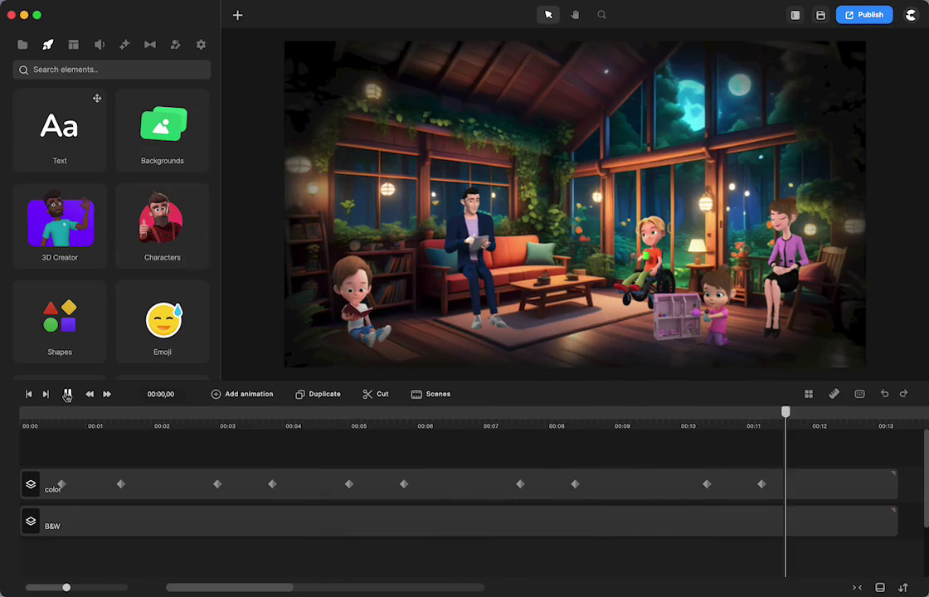
click(67, 394)
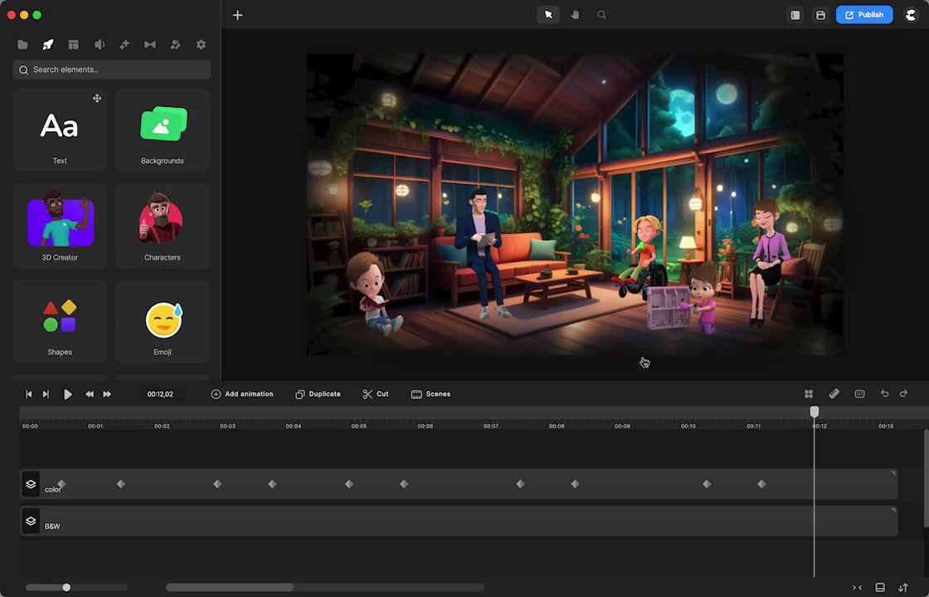
drag(817, 423, 786, 493)
click(786, 494)
scroll(786, 493, right, 5)
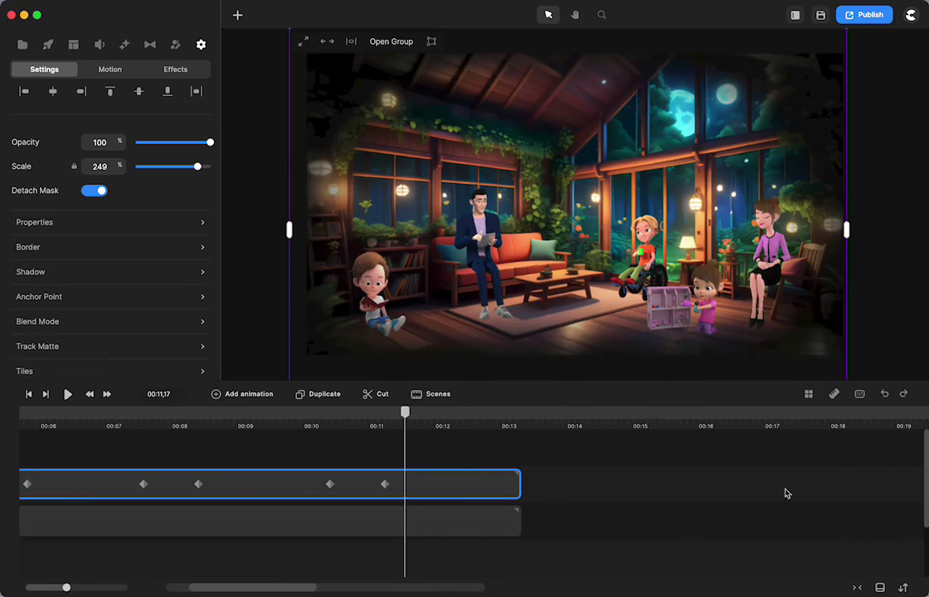
Put the playhead at 00:13,25 and search the Backgrounds library for 'house'
click(553, 417)
click(48, 44)
click(176, 123)
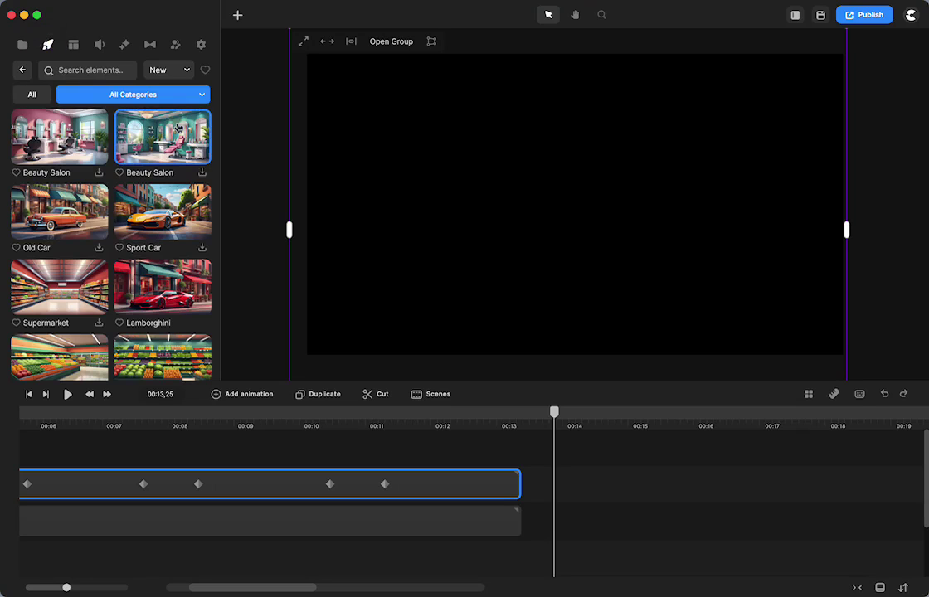
click(99, 70)
text(hour)
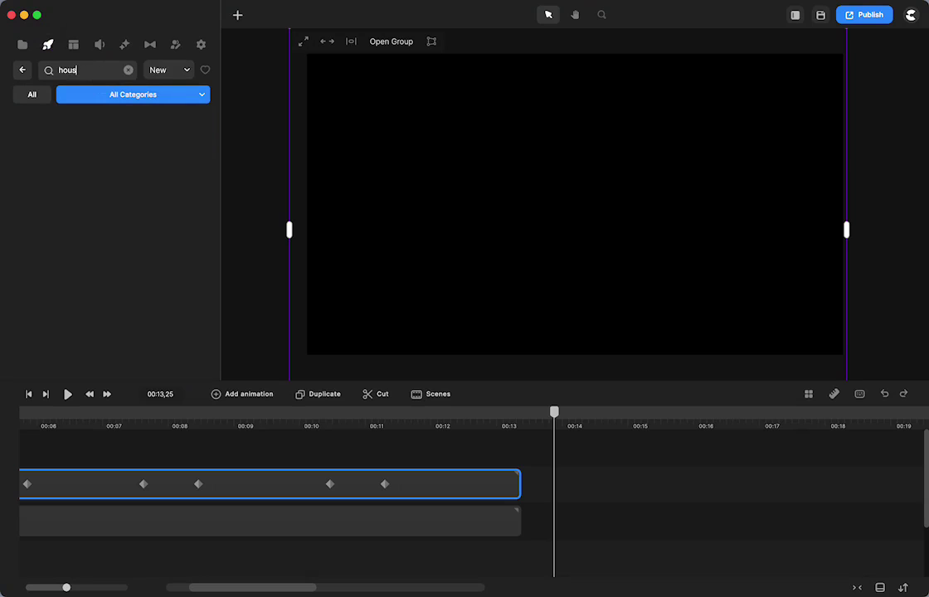
text(e)
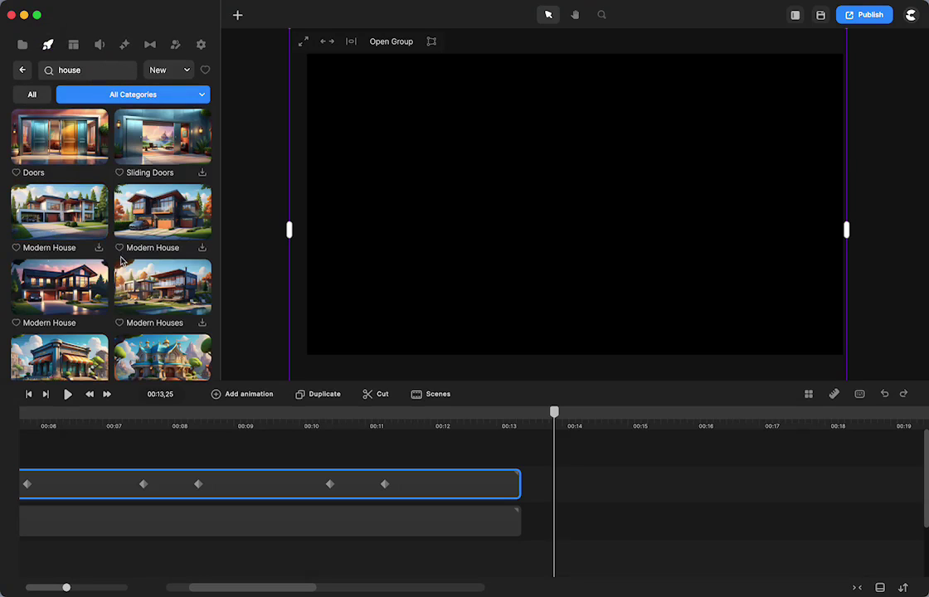
Drop the night Living Room background from the results onto the canvas
scroll(122, 262, down, 5)
scroll(122, 262, down, 10)
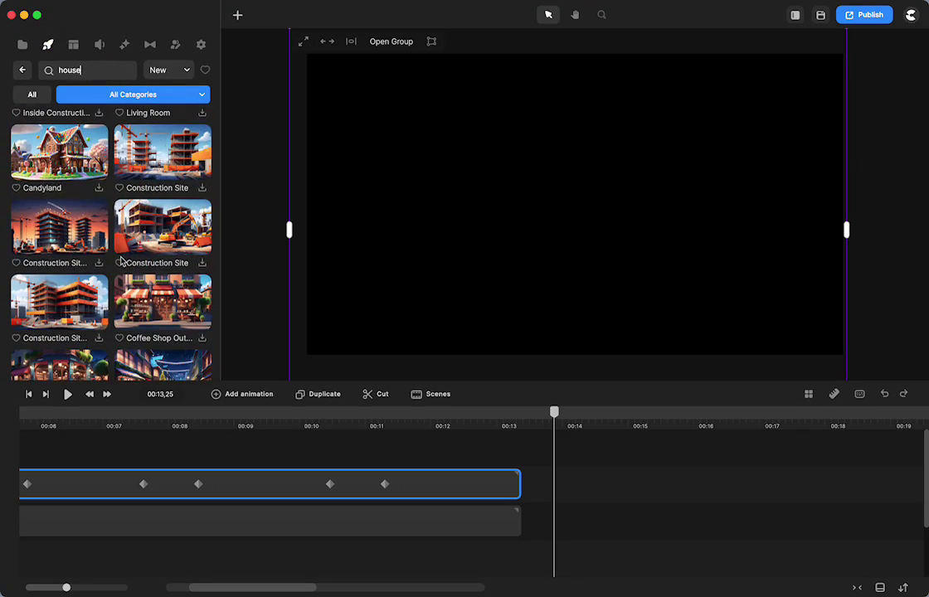
scroll(122, 260, down, 10)
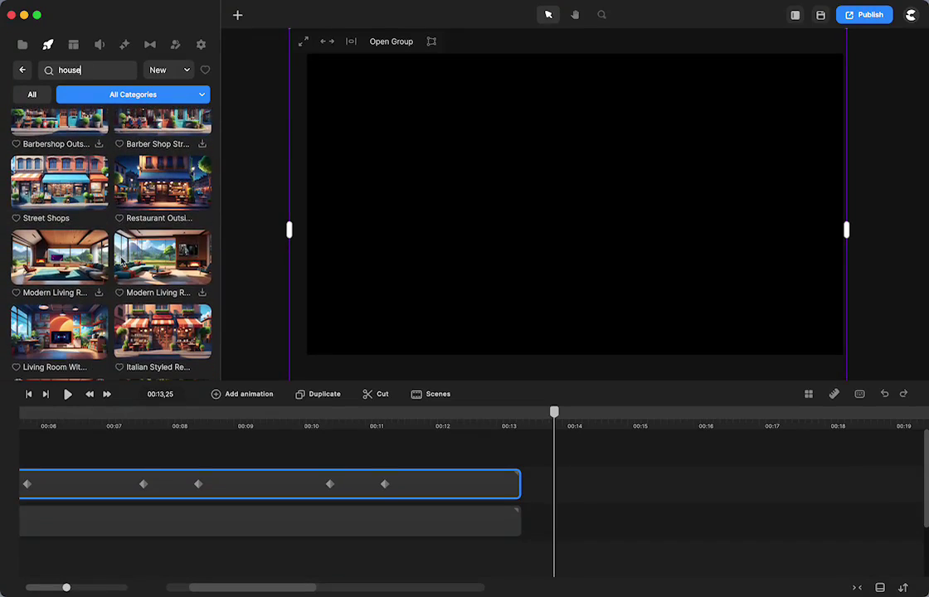
scroll(122, 261, down, 10)
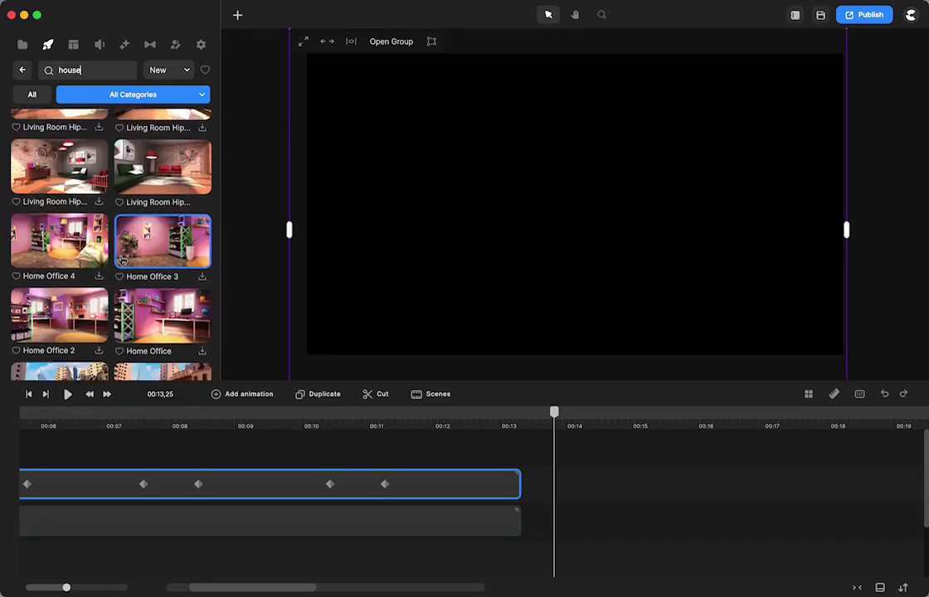
scroll(122, 260, down, 5)
scroll(122, 260, up, 15)
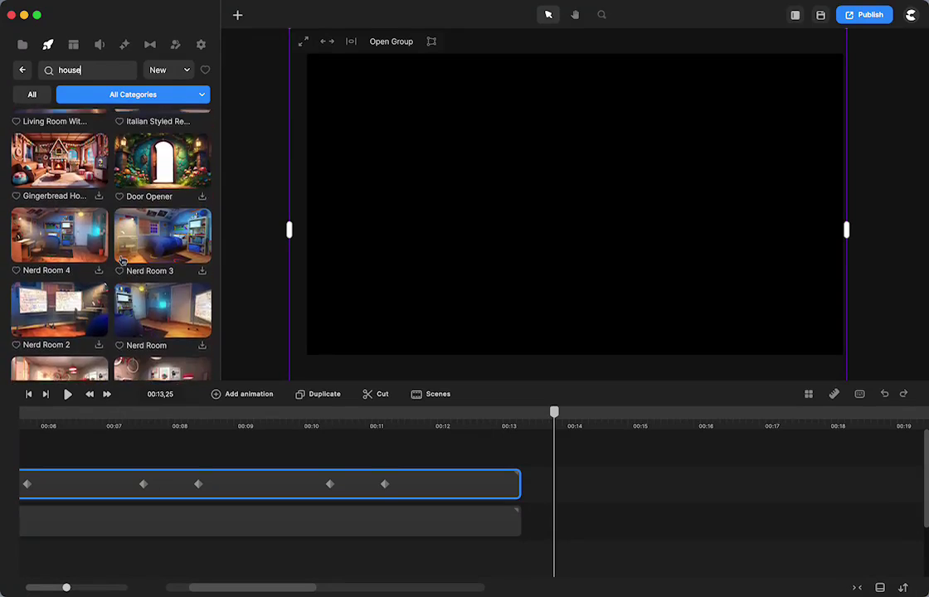
scroll(122, 260, up, 5)
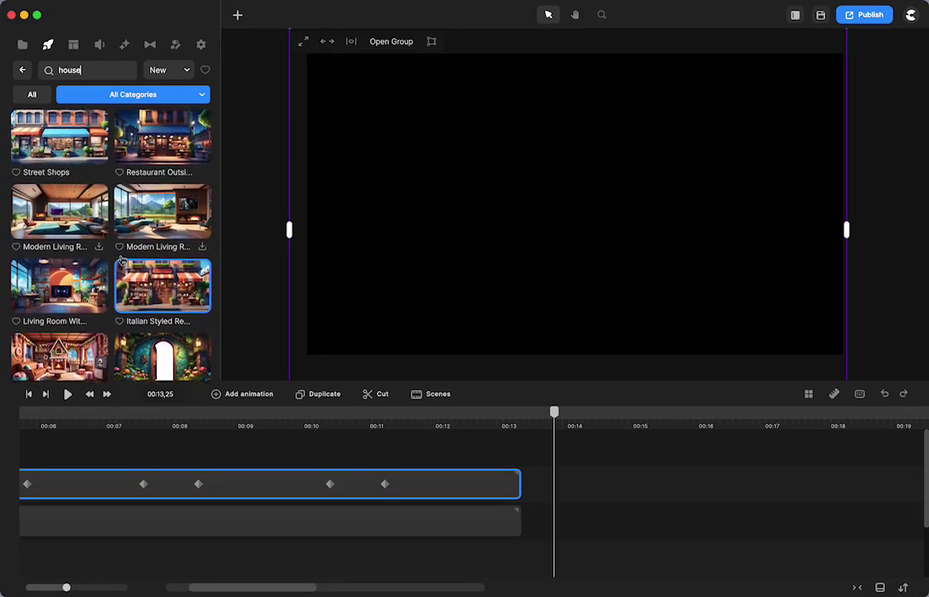
scroll(122, 261, up, 5)
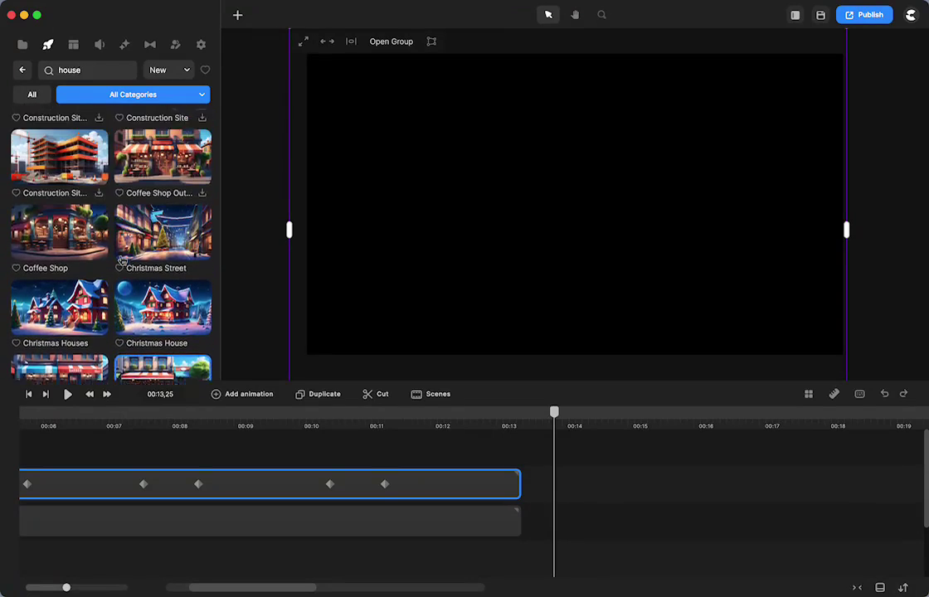
scroll(122, 260, up, 5)
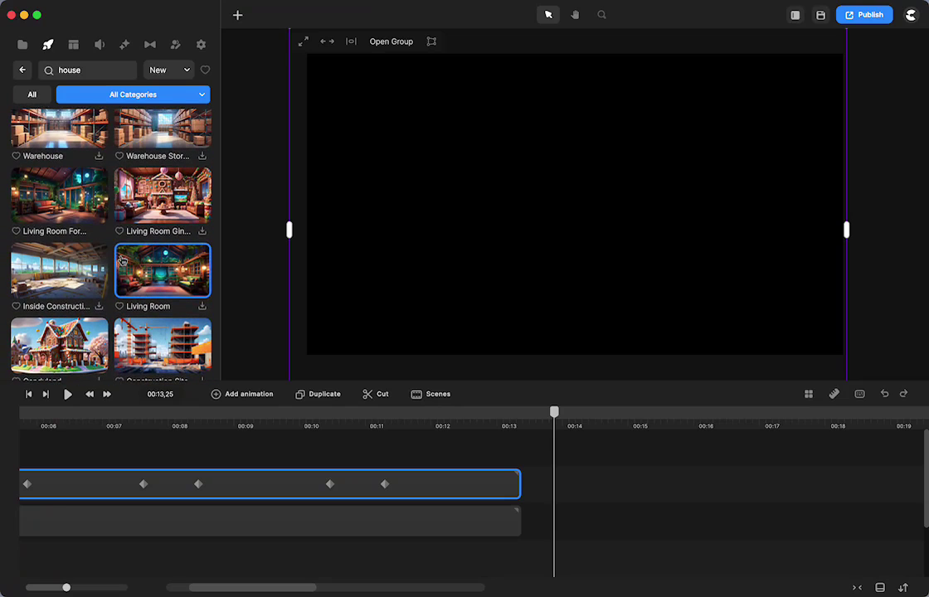
drag(60, 199, 539, 224)
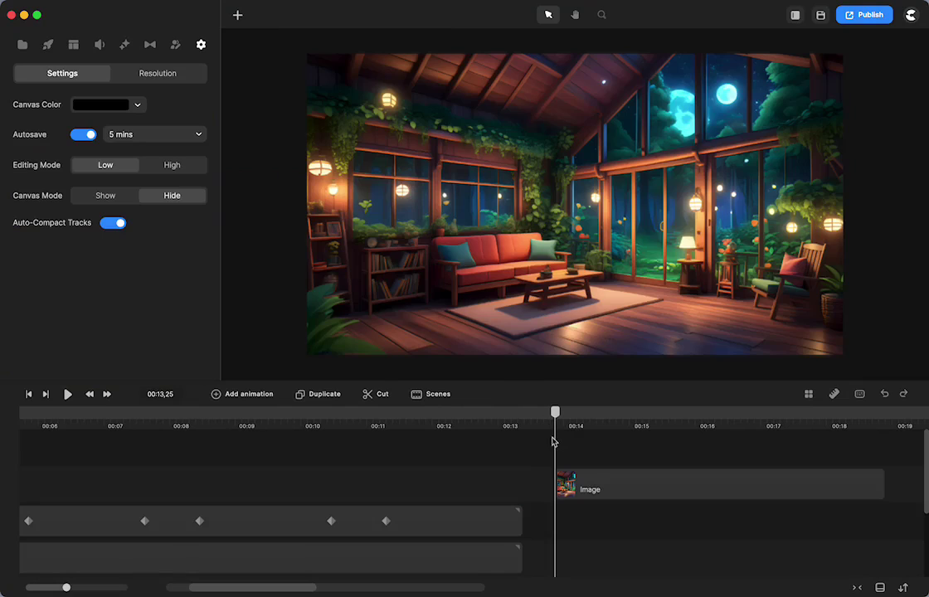
Lengthen the living room Image clip by dragging its right edge further out
scroll(627, 477, right, 5)
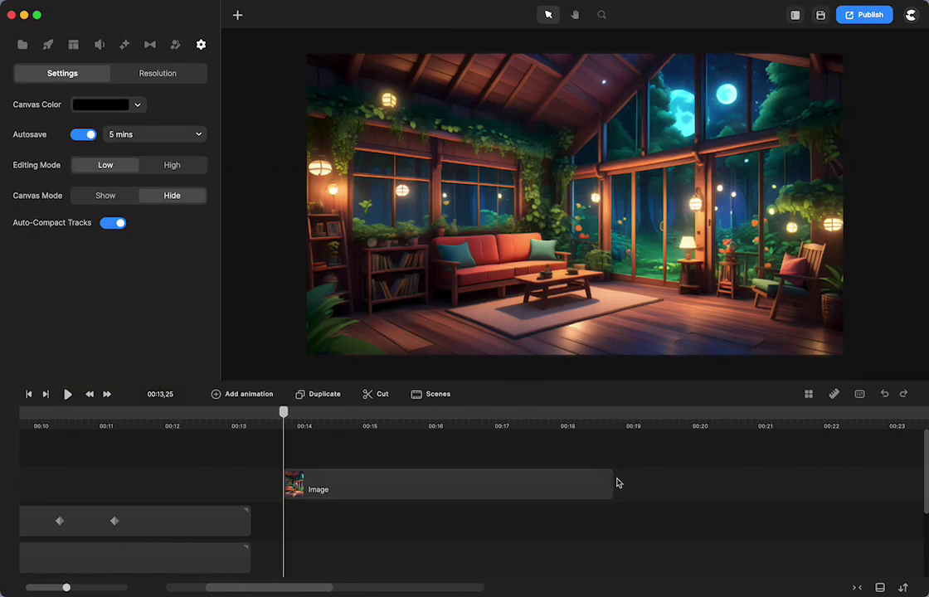
drag(613, 484, 866, 482)
scroll(586, 471, right, 2)
scroll(586, 472, right, 4)
drag(591, 482, 777, 477)
scroll(368, 481, left, 5)
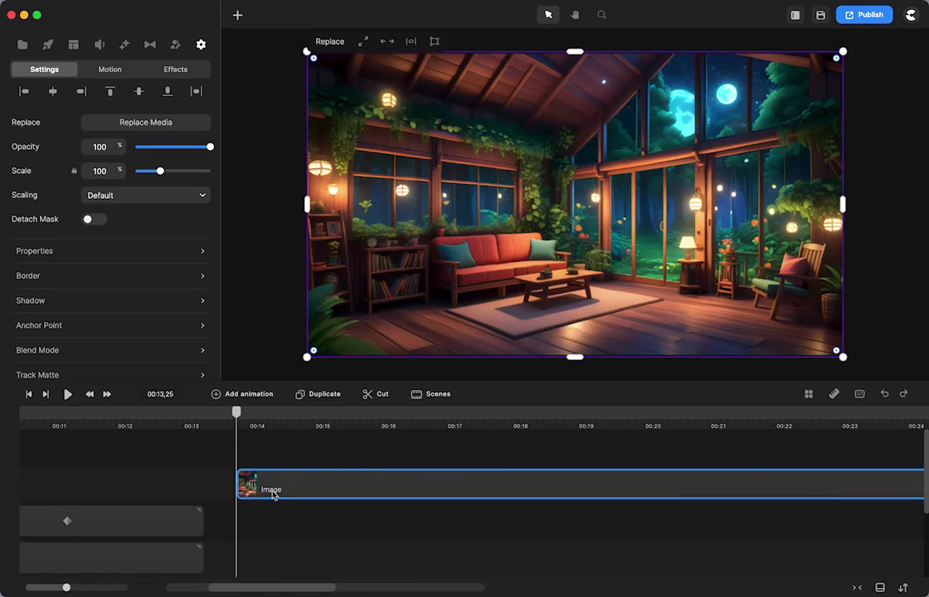
Duplicate the living room clip and shift the top copy to start near 00:15
key(super+d)
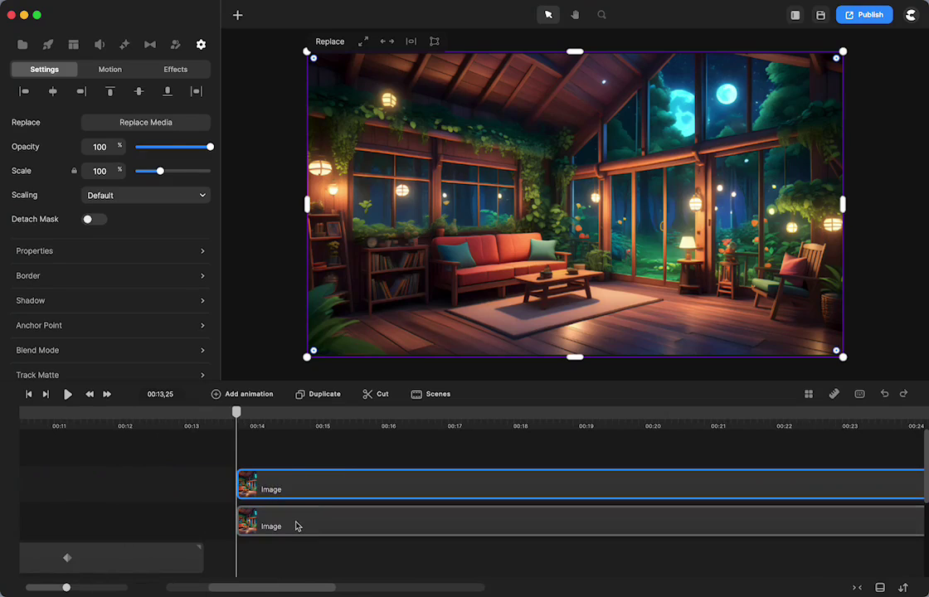
click(296, 525)
drag(270, 490, 337, 486)
Rename the lower living room clip to 'B&W'
shift+click(280, 528)
right_click(282, 529)
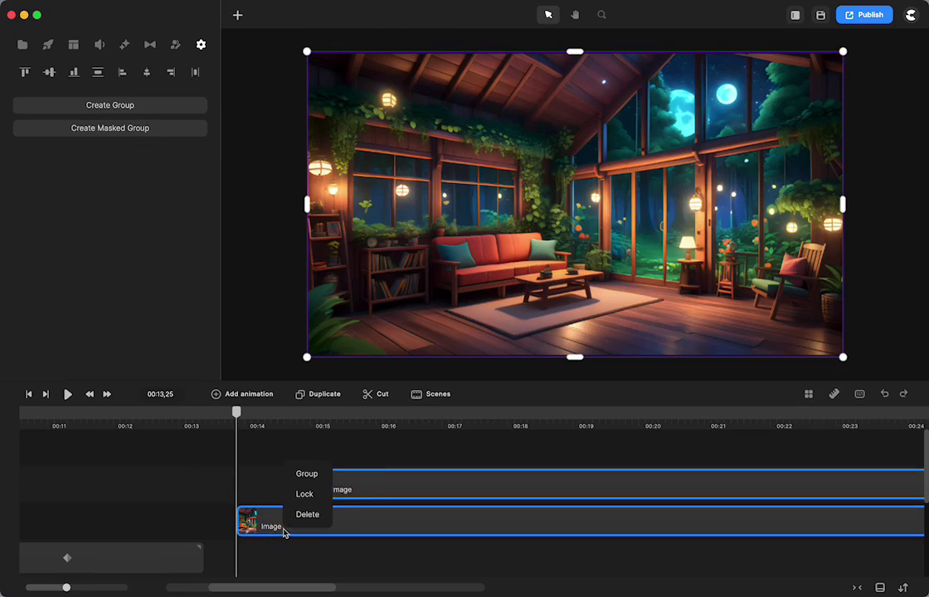
click(278, 523)
click(259, 483)
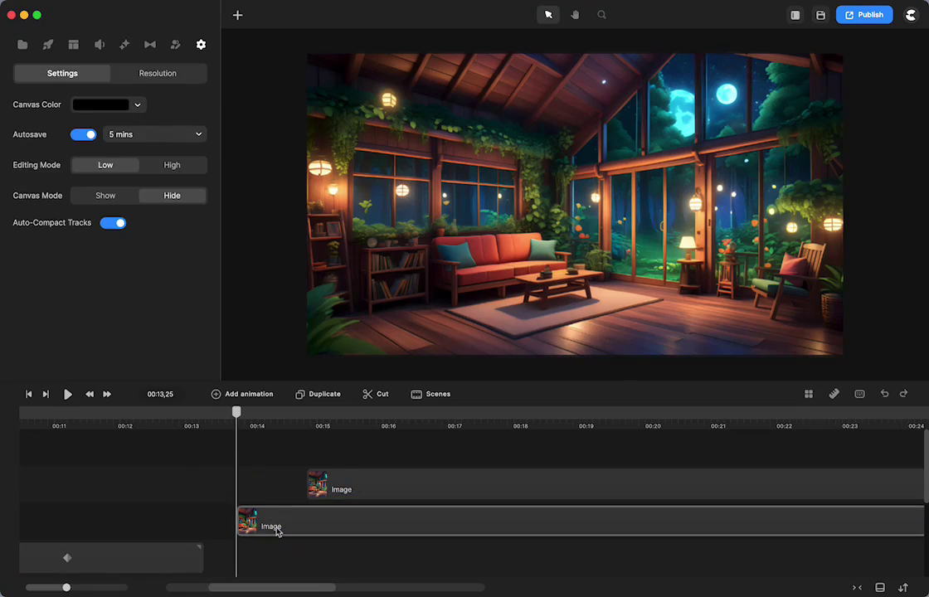
double_click(274, 524)
right_click(276, 525)
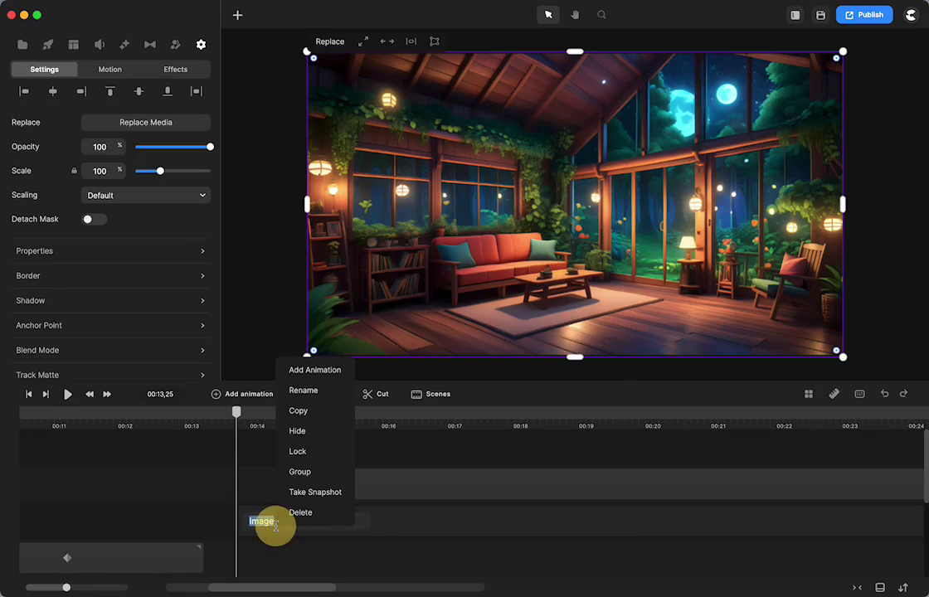
click(299, 389)
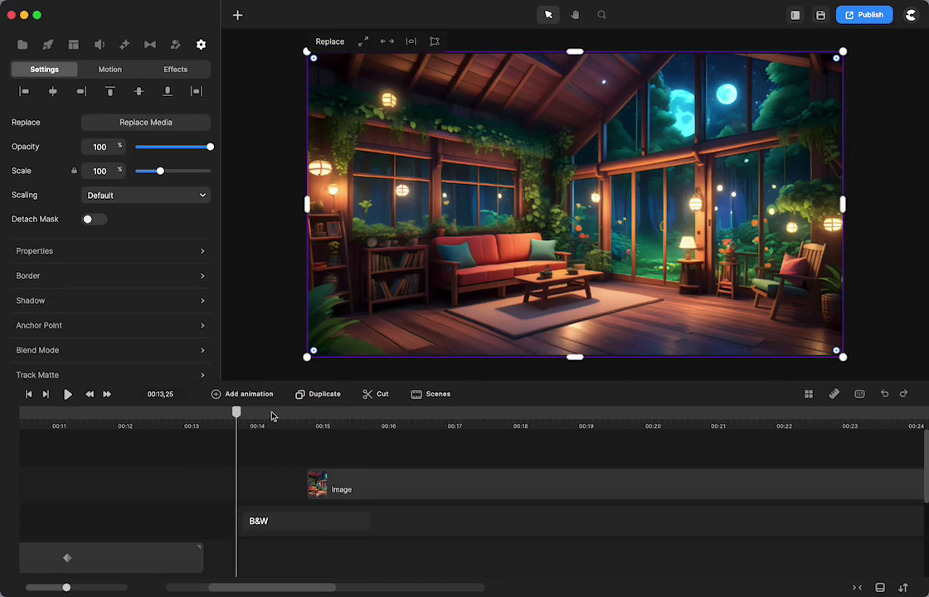
click(271, 478)
With the playhead at 00:14,01, apply the Filters effect's Sepia preset to the B&W clip
drag(236, 412, 251, 423)
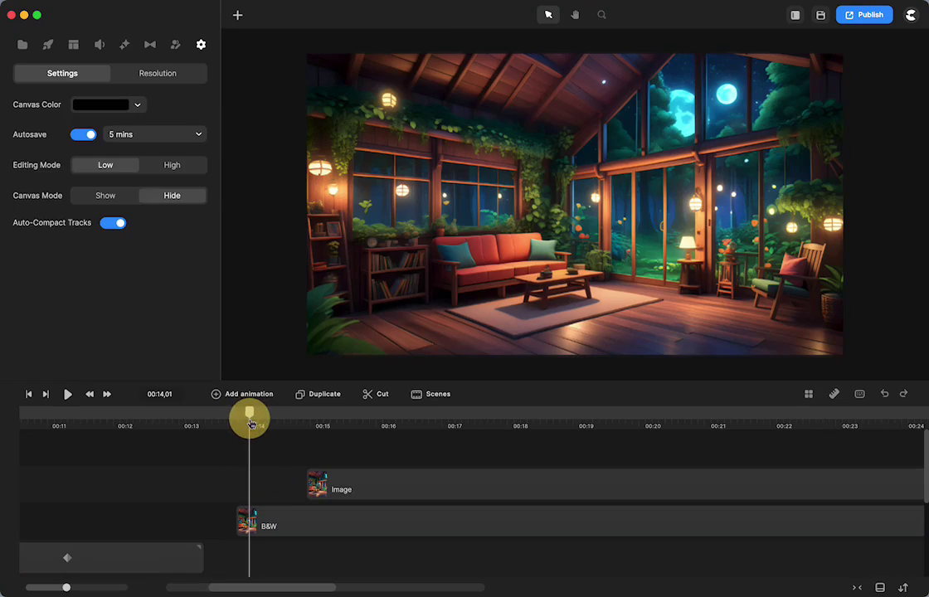
click(124, 46)
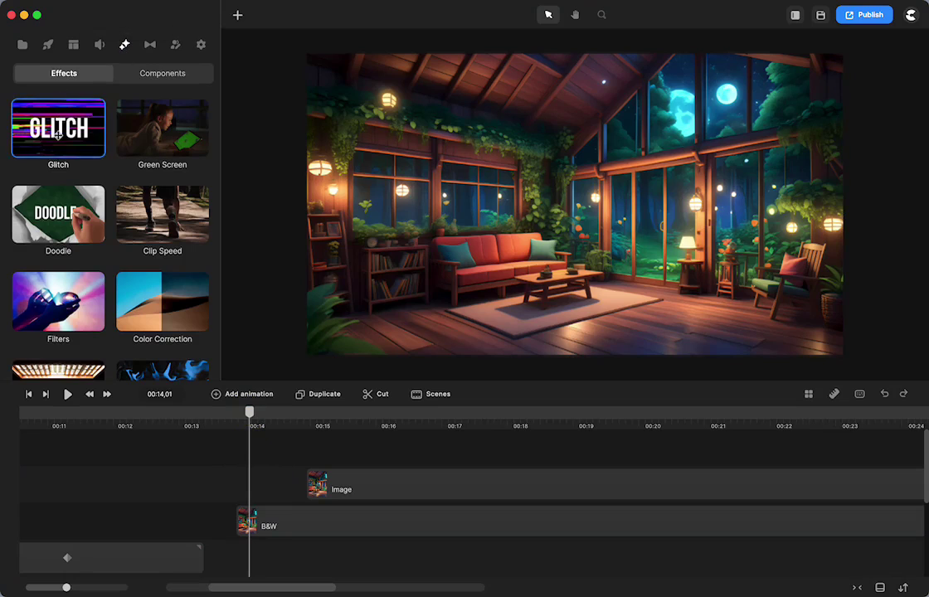
scroll(59, 208, down, 2)
drag(59, 257, 281, 540)
click(281, 540)
click(338, 232)
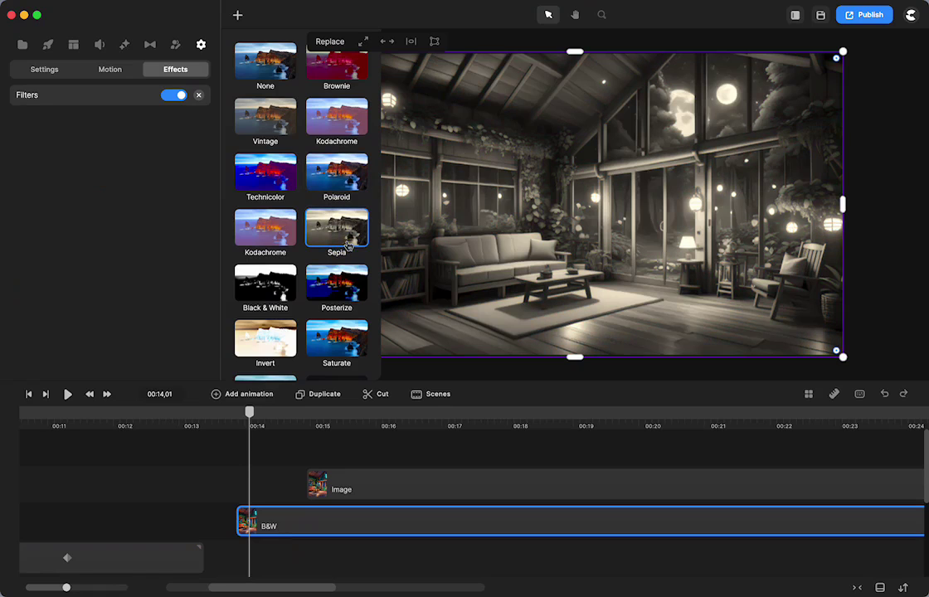
click(192, 485)
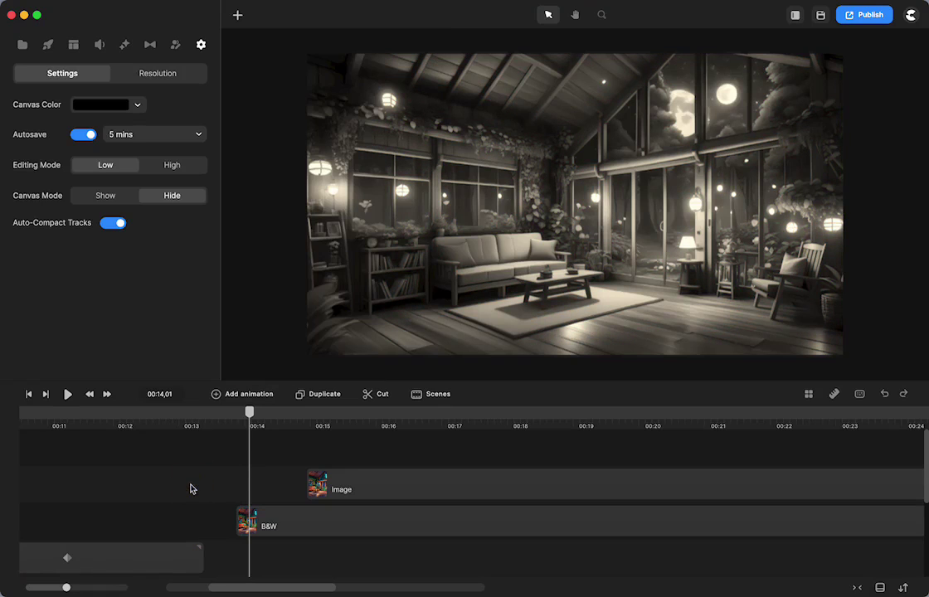
Preview the colour-to-greyscale switch and align the colour Image clip's start with B&W at 00:14
drag(249, 415, 489, 420)
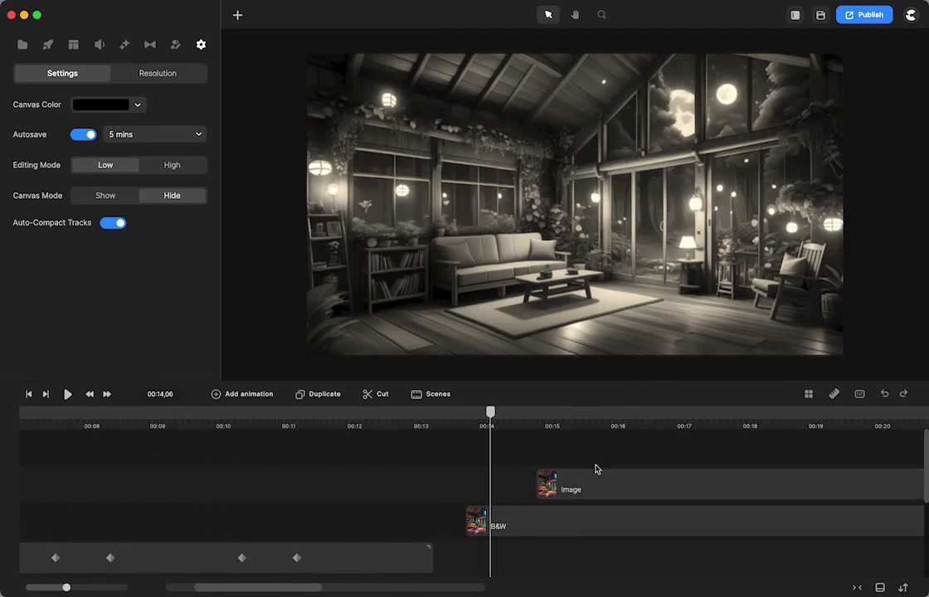
drag(591, 489, 534, 495)
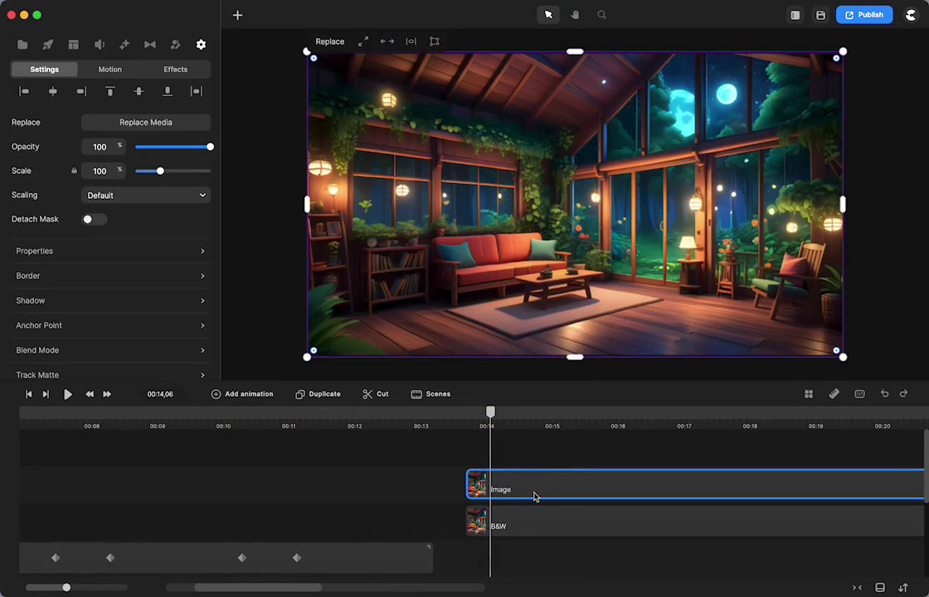
mouse_move(534, 495)
mouse_down()
mouse_move(570, 491)
mouse_move(524, 482)
mouse_up()
Add a blue circle, shrink it to 48% and place it over the backyard door
click(238, 17)
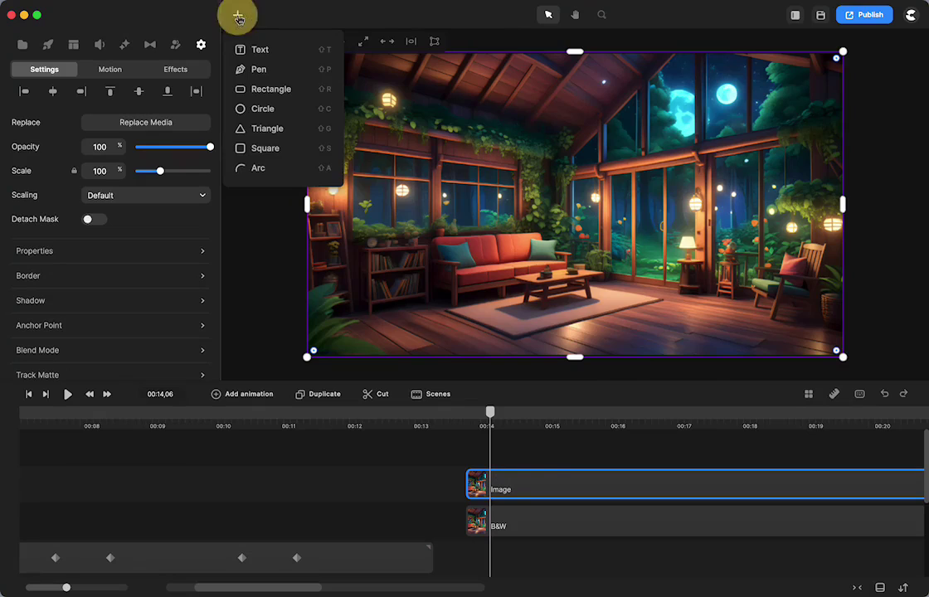
click(273, 112)
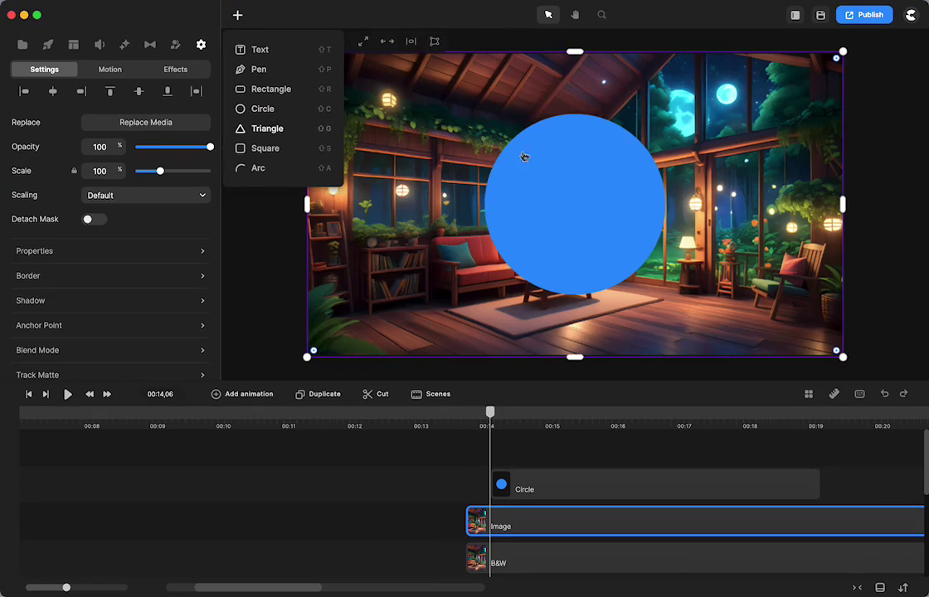
click(573, 180)
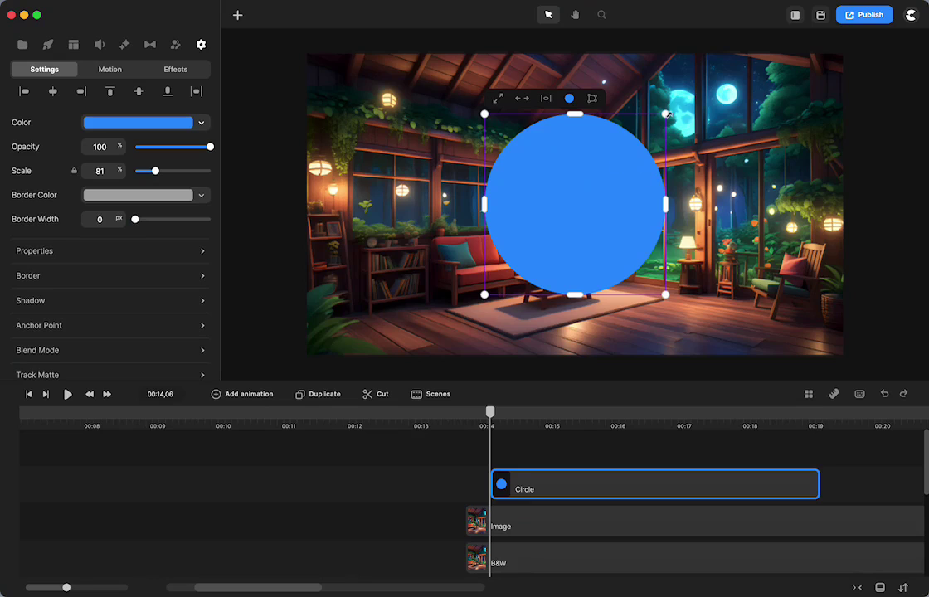
drag(667, 114, 628, 148)
drag(588, 222, 732, 233)
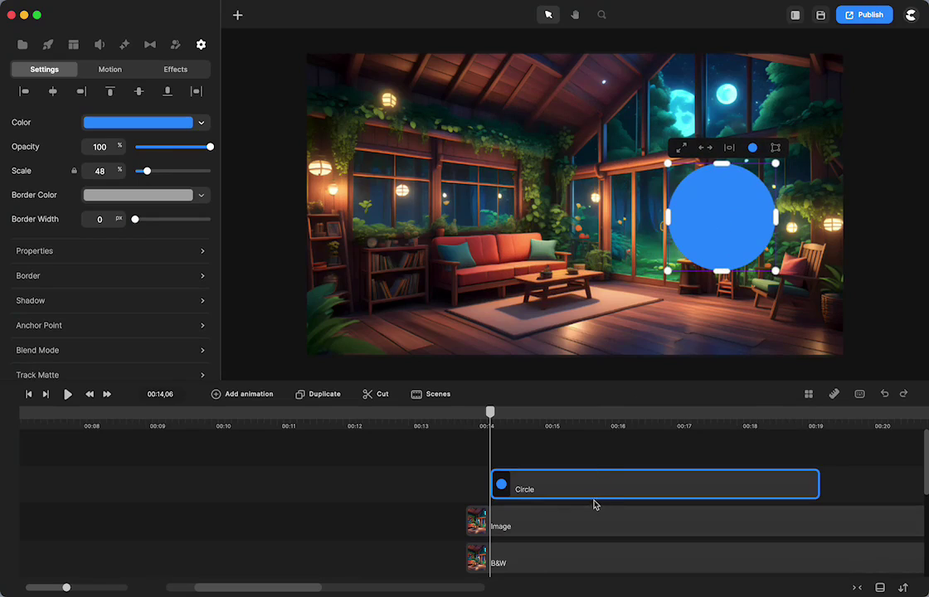
Start the Circle clip at the playhead and mask the colour Image with the circle
drag(594, 502, 570, 499)
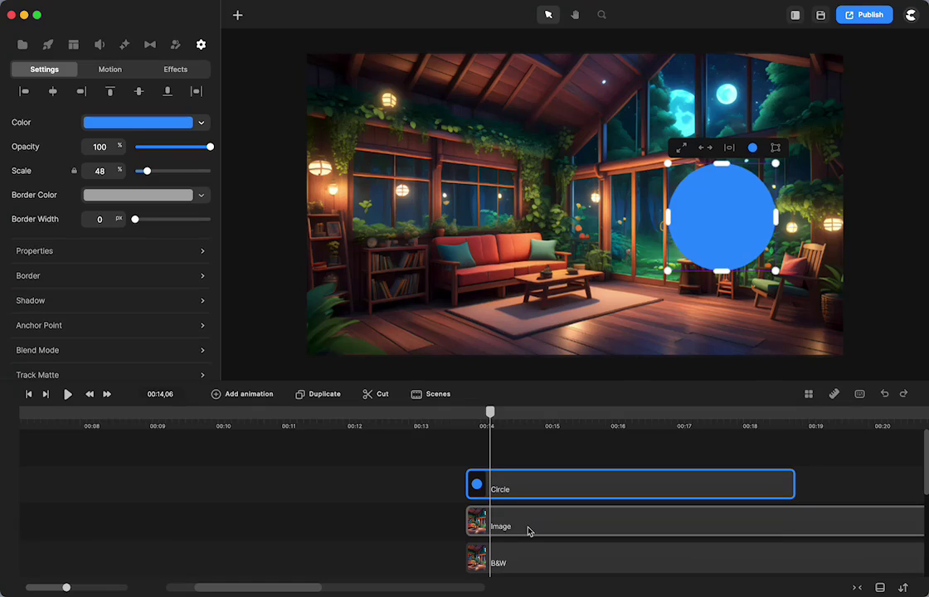
click(528, 531)
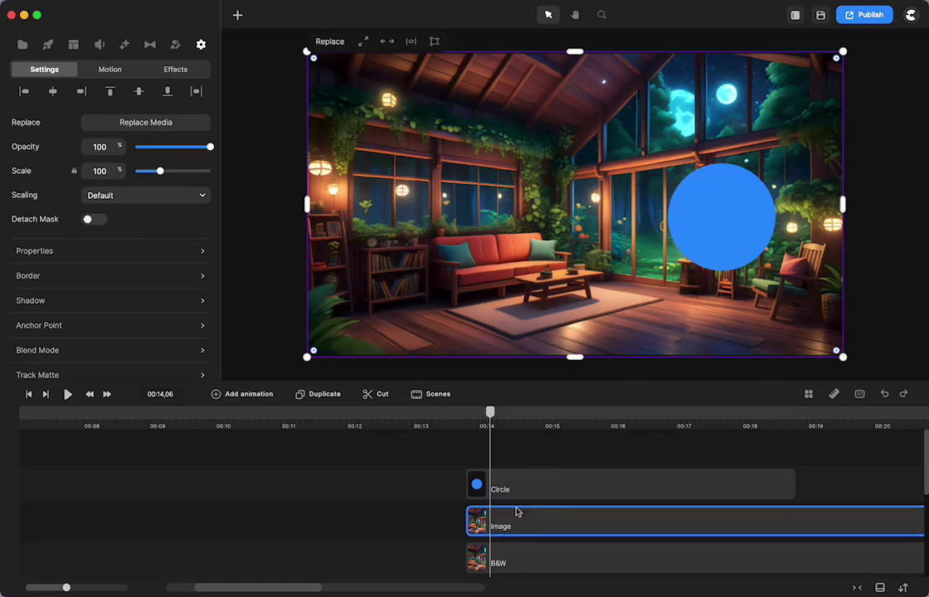
drag(517, 501, 580, 489)
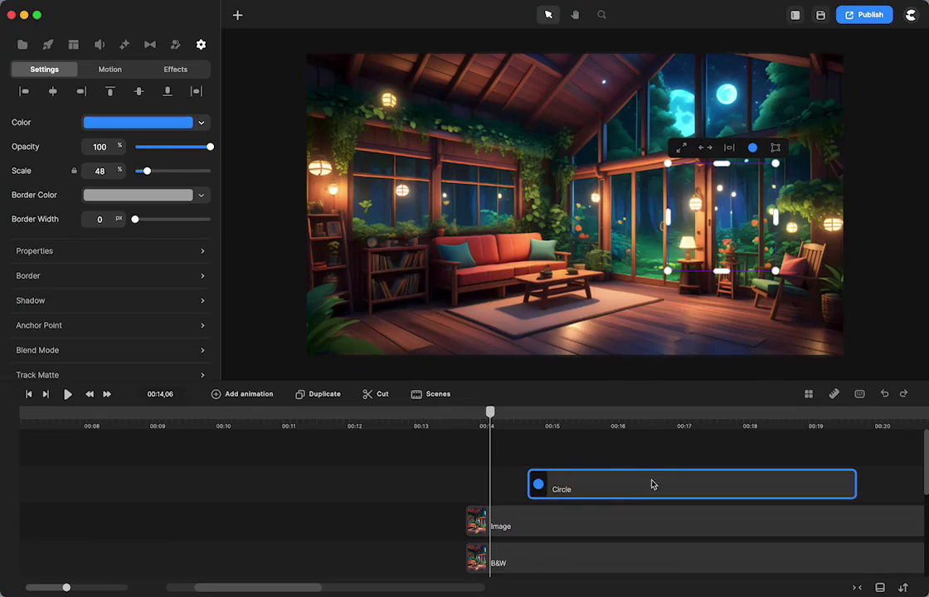
drag(651, 494, 587, 492)
shift+click(597, 524)
right_click(597, 524)
click(628, 439)
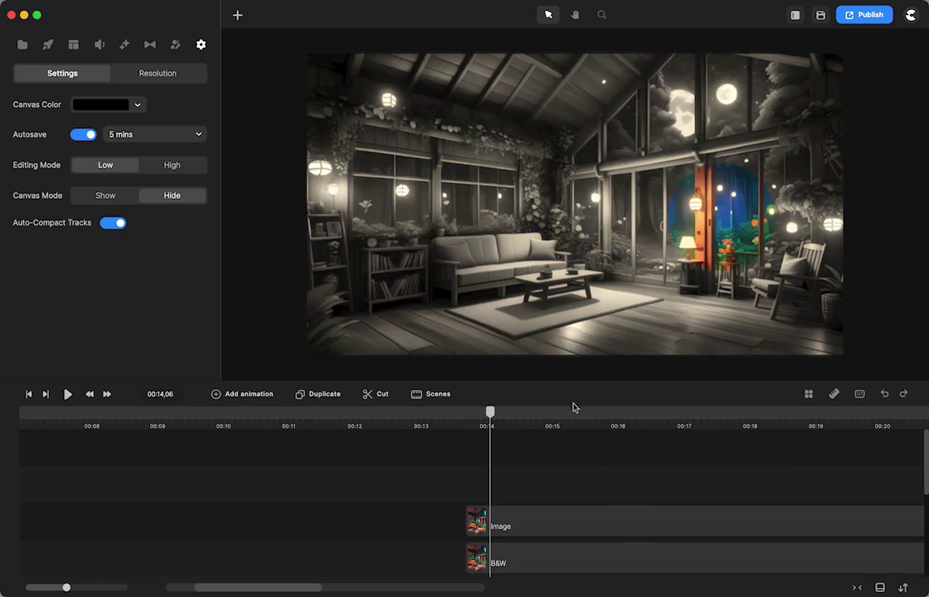
Save the project and try dragging the colour spot around the room
key(super+s)
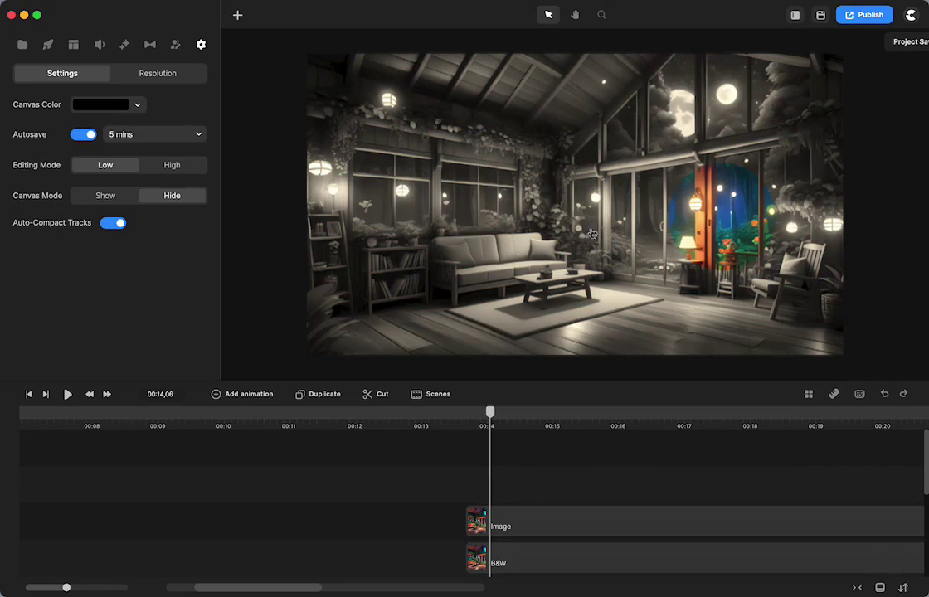
click(524, 525)
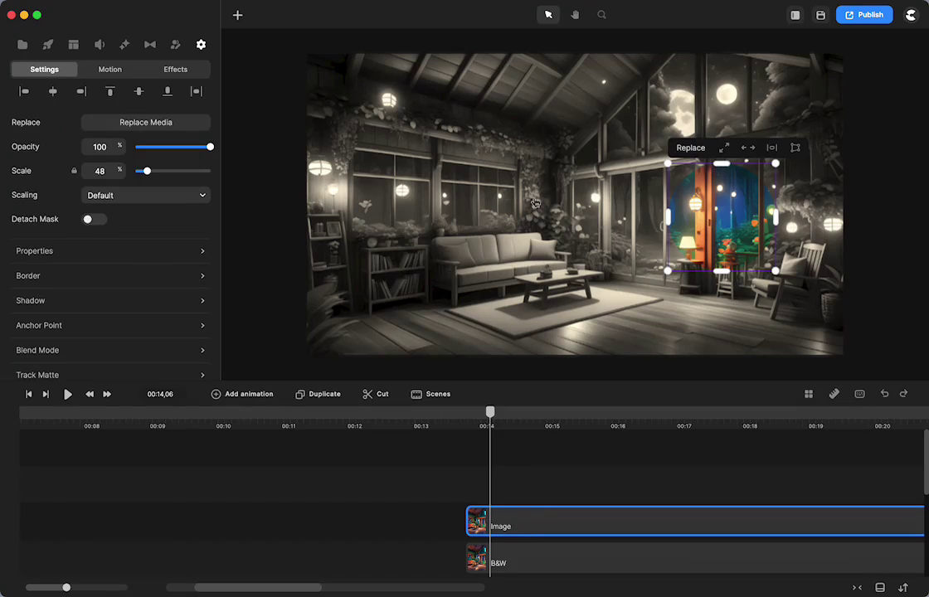
drag(724, 224, 563, 287)
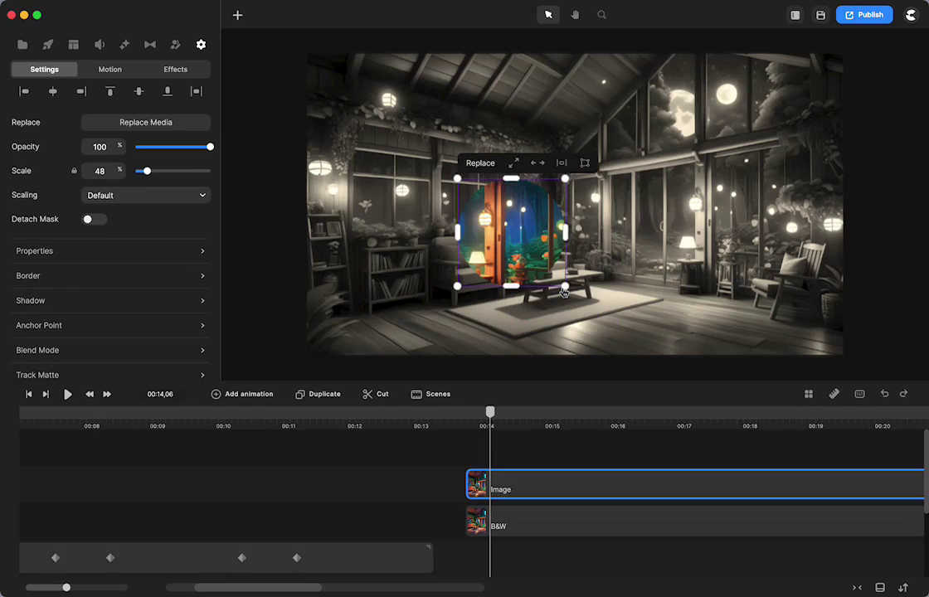
click(563, 292)
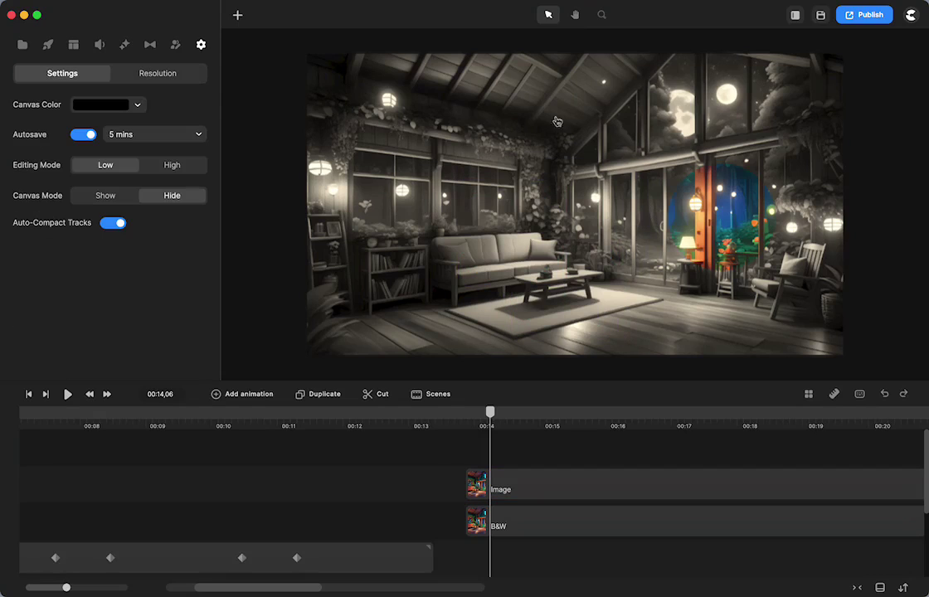
Turn on Detach Mask, move the colour spot onto the armchair and stretch it taller
click(607, 489)
click(90, 220)
drag(715, 218, 776, 235)
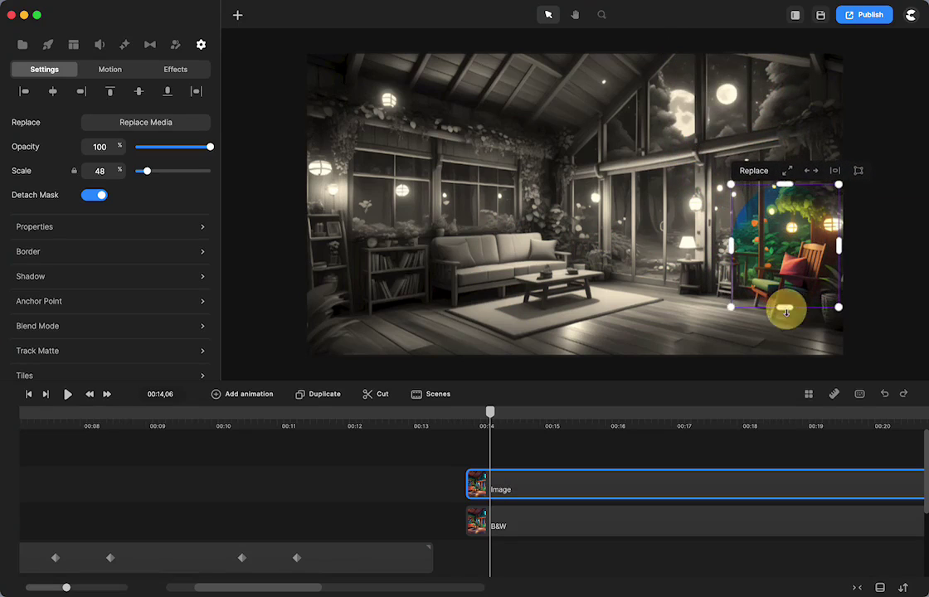
drag(784, 314, 785, 333)
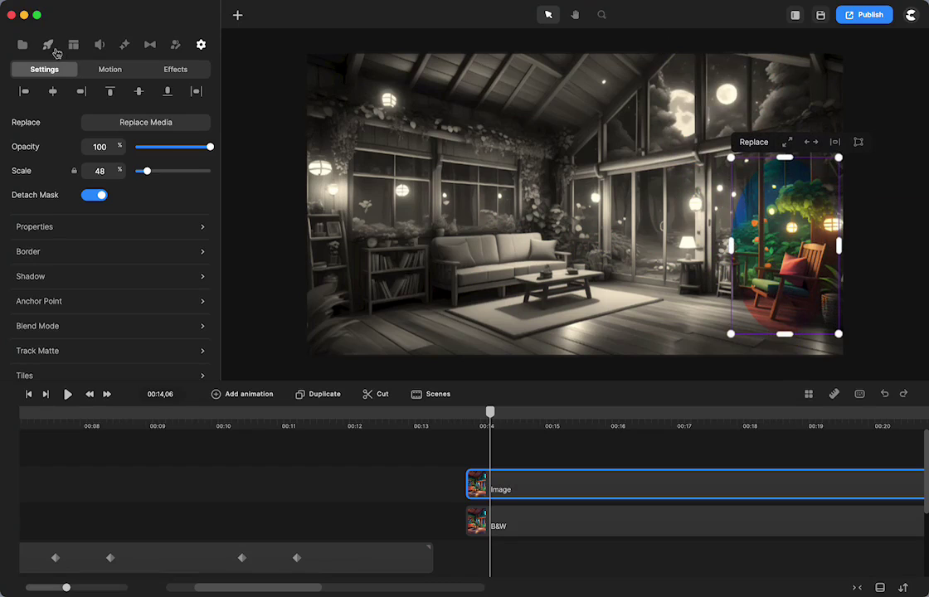
Search the Characters library for 'lady' and place Business Lady in the middle of the room
click(47, 44)
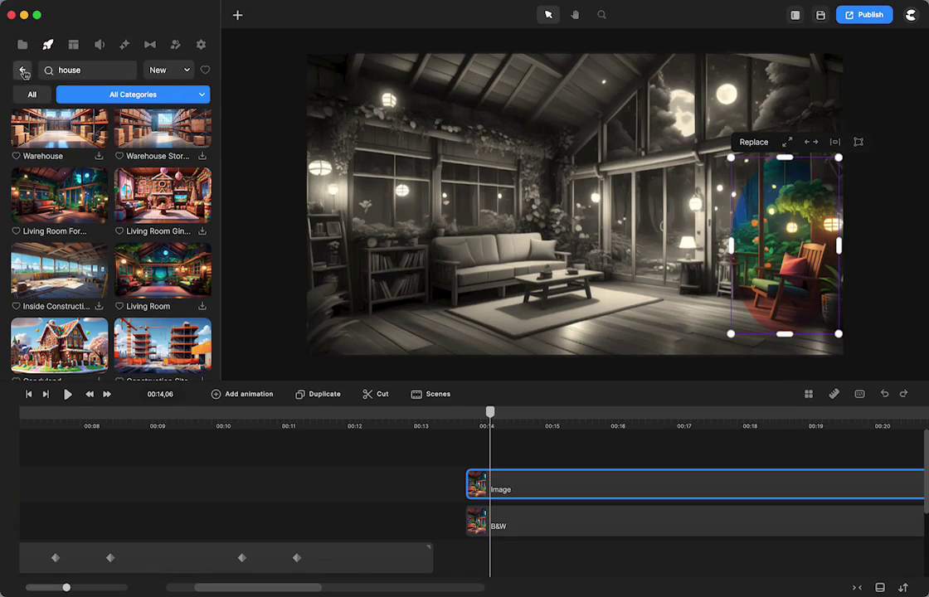
click(22, 69)
click(171, 230)
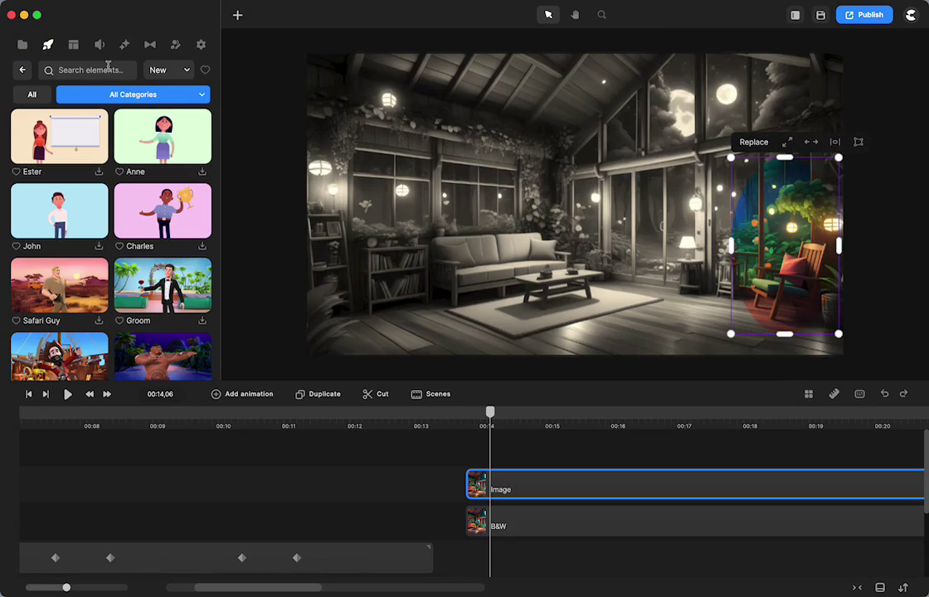
click(107, 73)
text(lady)
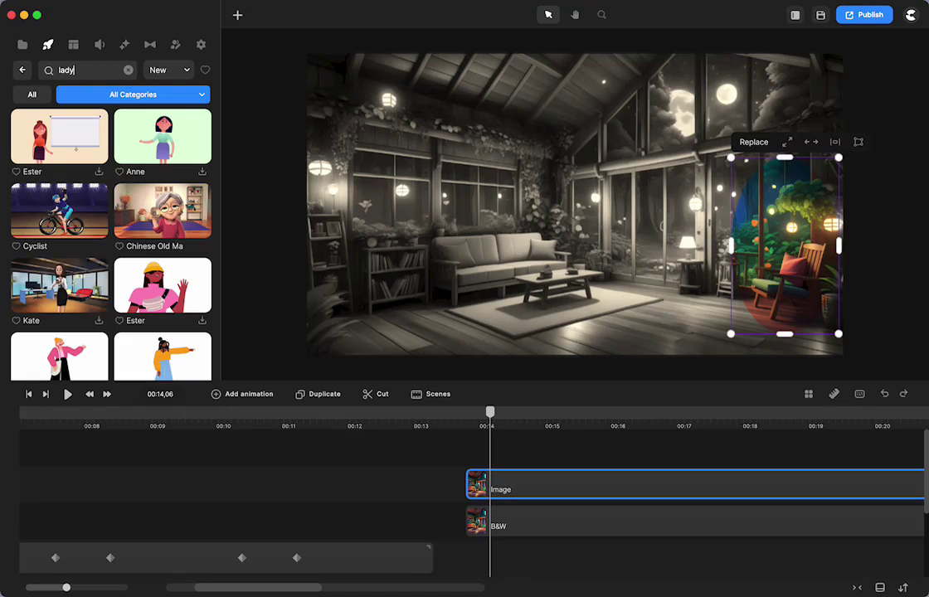
scroll(111, 236, down, 10)
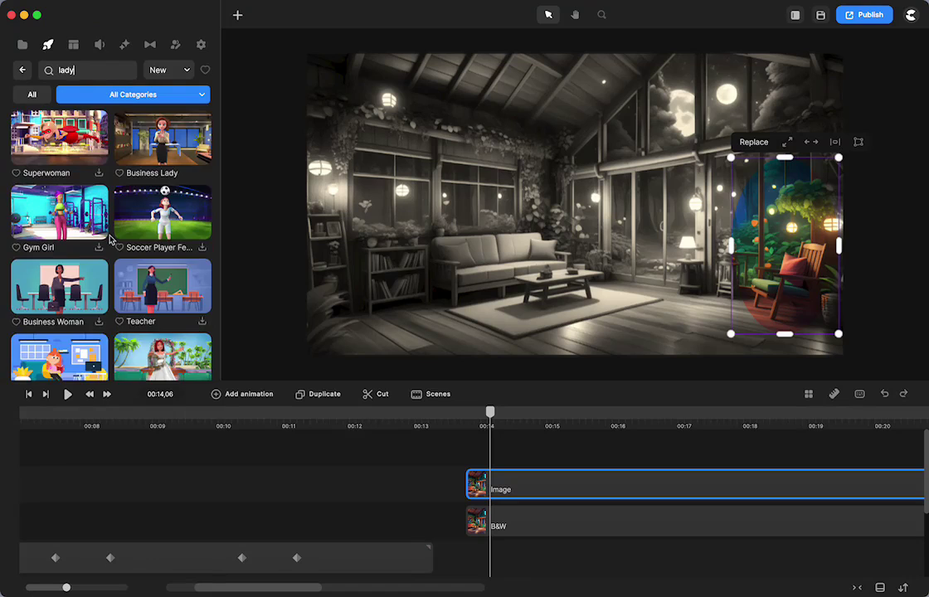
scroll(110, 238, down, 2)
scroll(111, 239, up, 15)
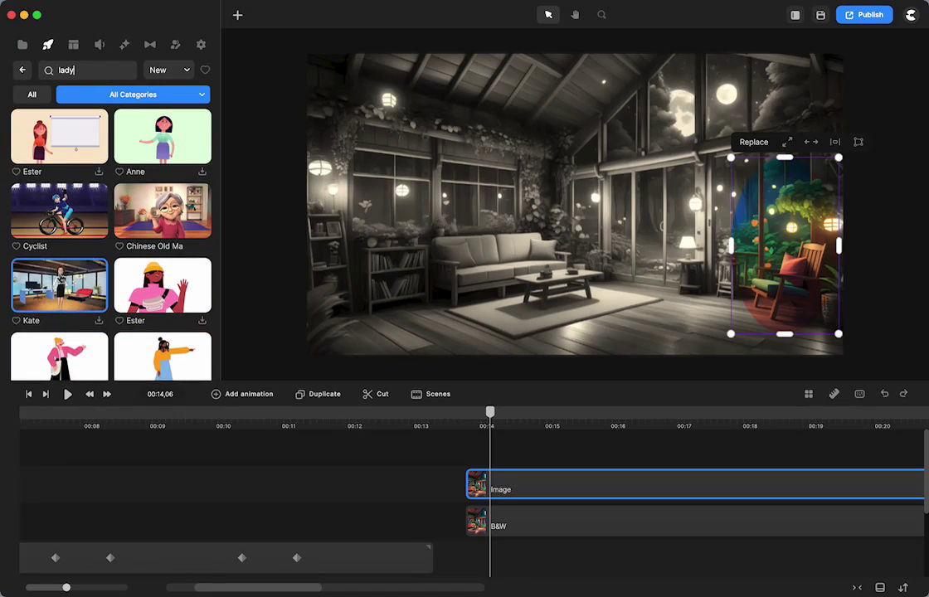
scroll(71, 212, down, 5)
drag(158, 209, 744, 286)
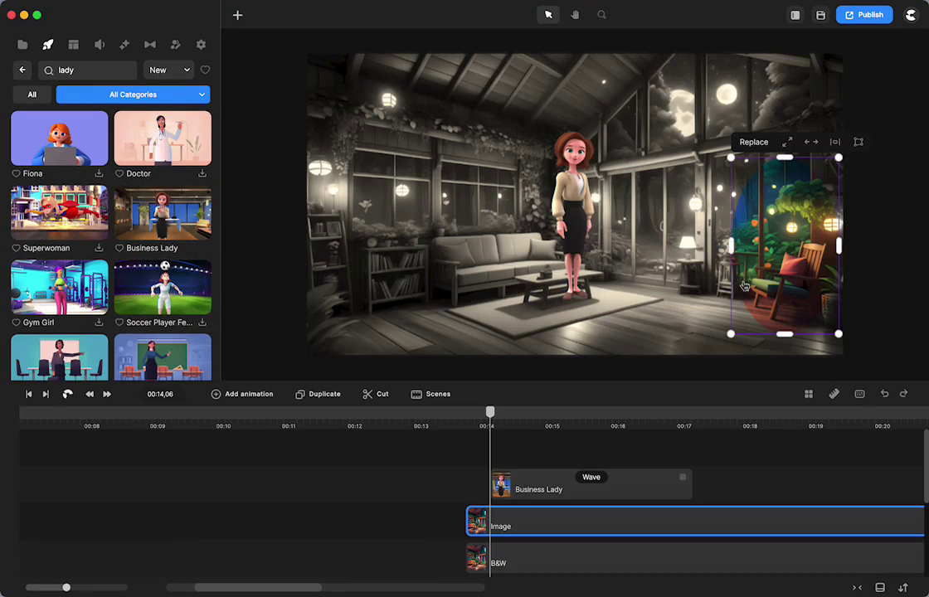
Set Business Lady's action to Sitting And Checking Papers, start her clip at the playhead, and disable the starting animation
click(562, 177)
click(84, 132)
scroll(287, 238, down, 2)
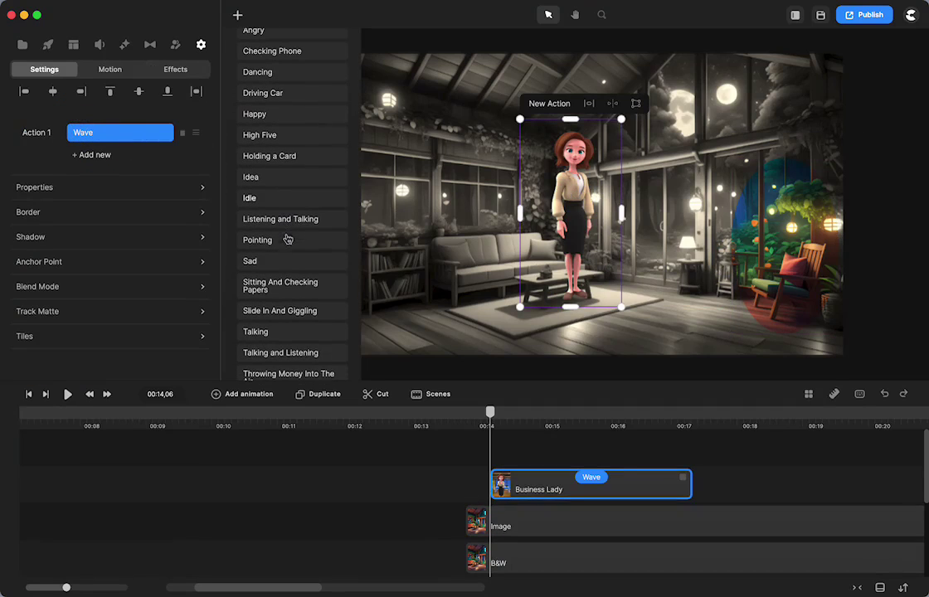
click(285, 284)
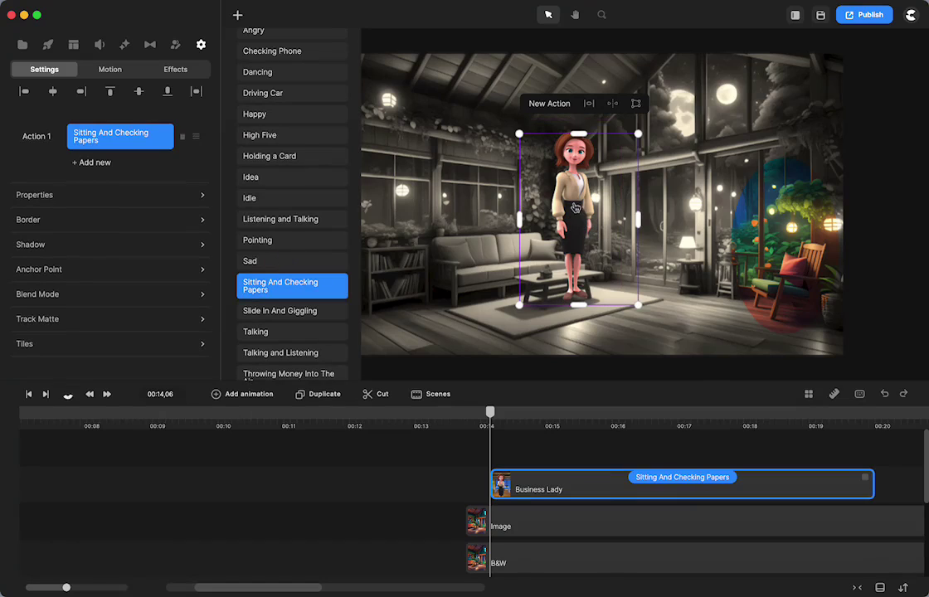
drag(587, 496, 563, 495)
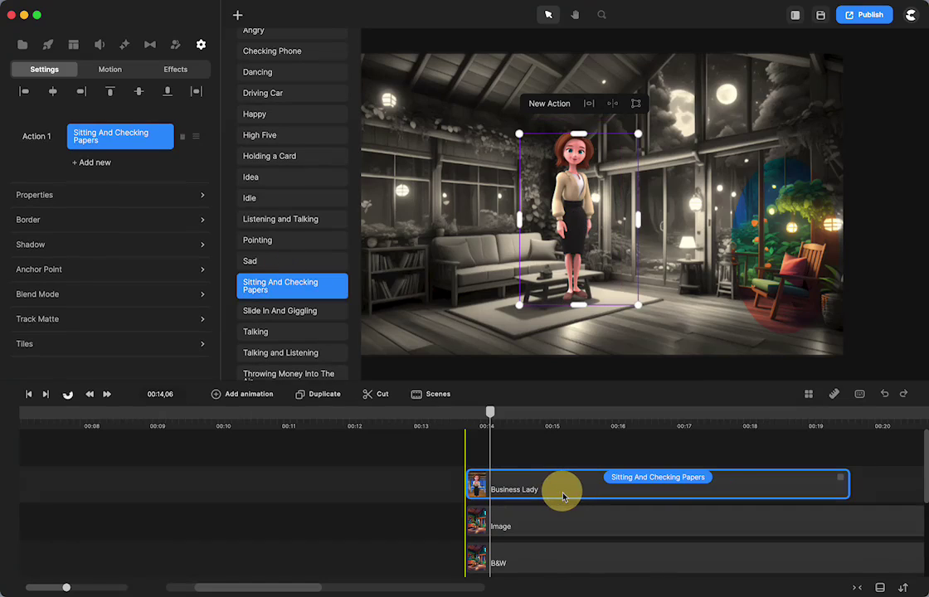
click(678, 479)
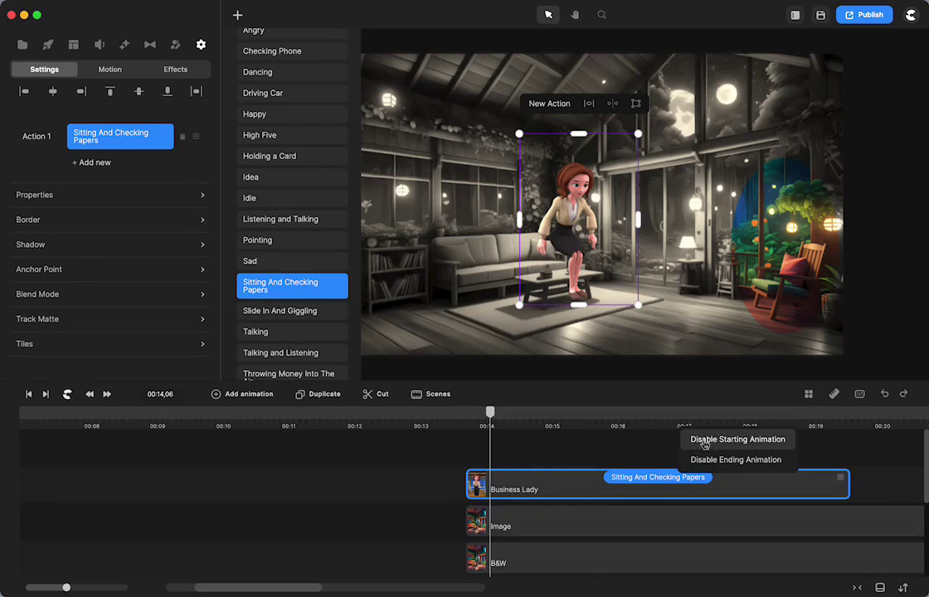
click(704, 446)
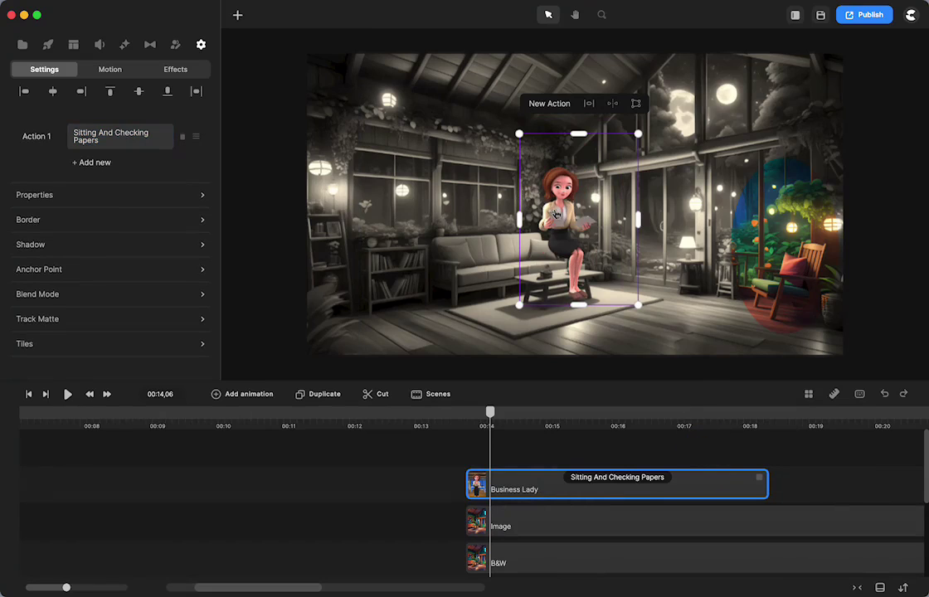
Seat the Business Lady on the armchair inside the colour spot, fine-tuning her position zoomed in
drag(557, 214, 767, 242)
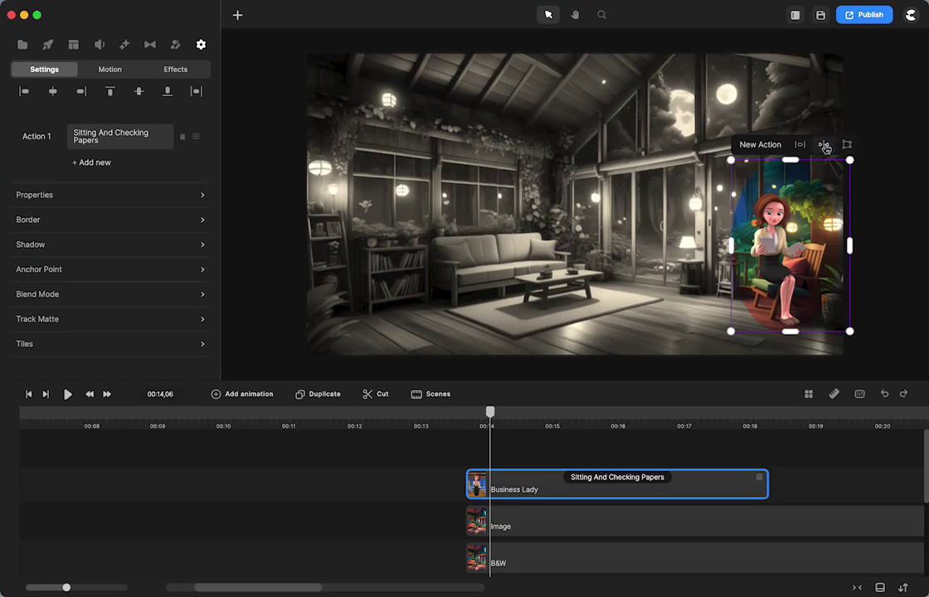
drag(806, 265, 770, 250)
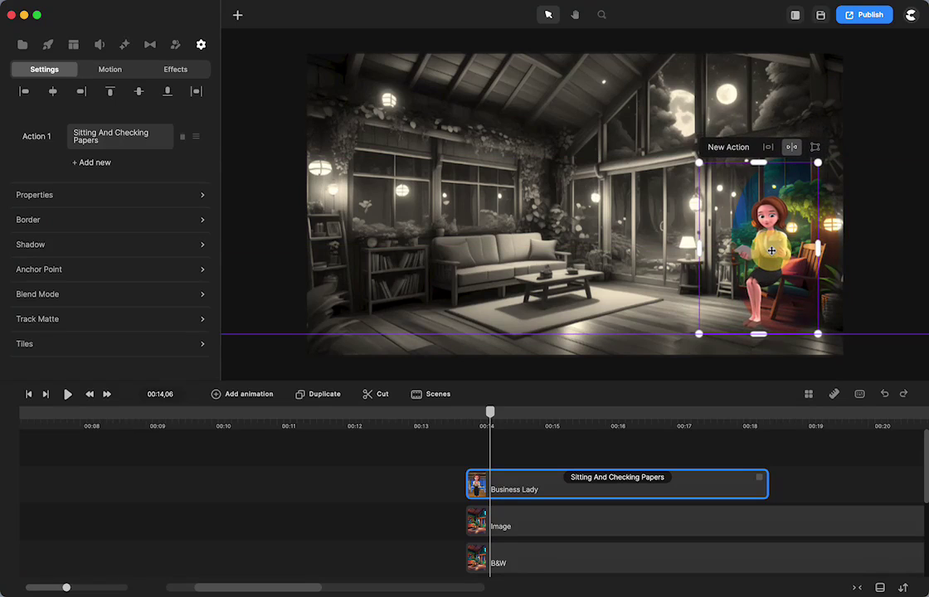
scroll(771, 250, up, 5)
mouse_move(771, 288)
mouse_down()
mouse_move(777, 276)
mouse_move(784, 282)
mouse_up()
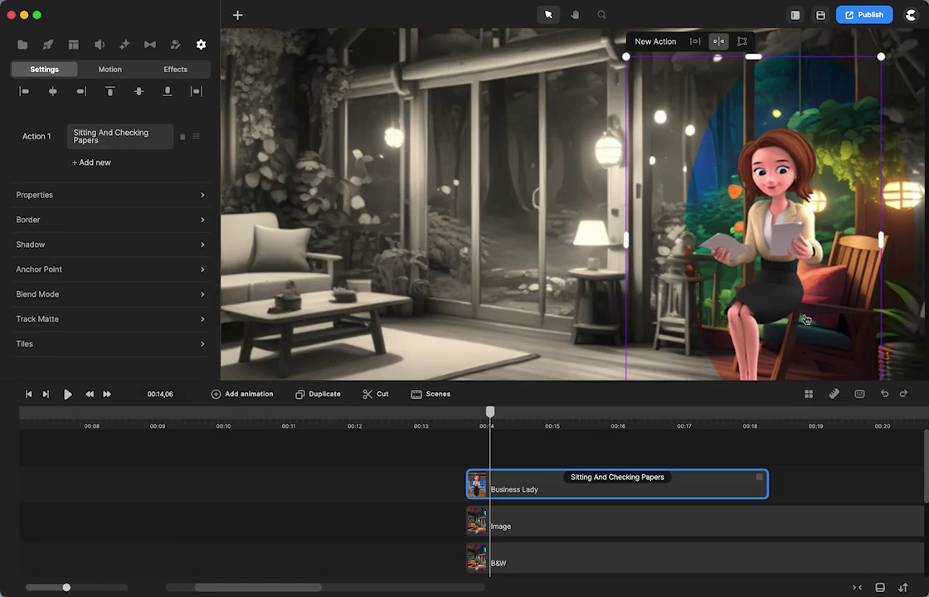
Extend her clip past 00:21 and zoom the preview back out to the whole scene
scroll(655, 490, right, 3)
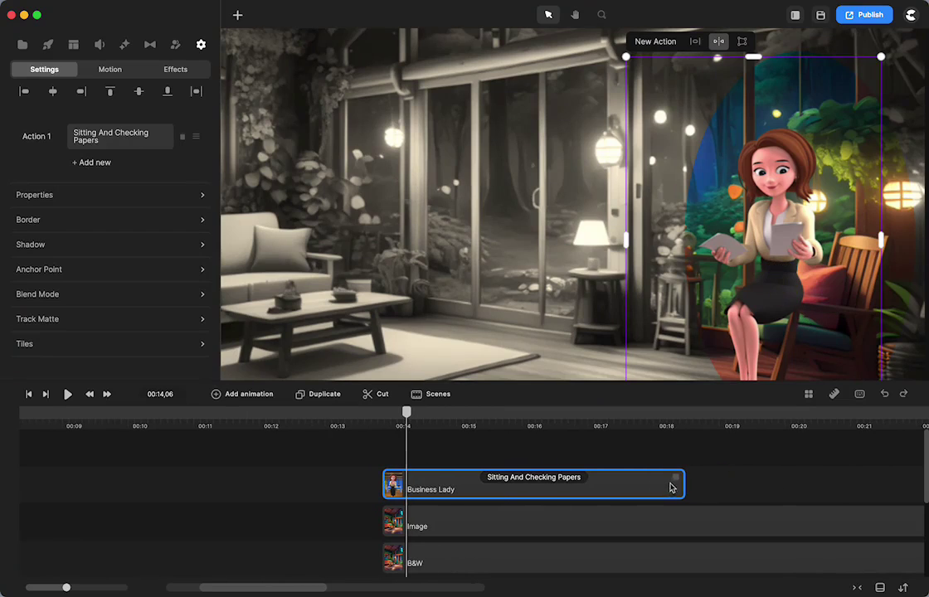
drag(684, 481, 920, 485)
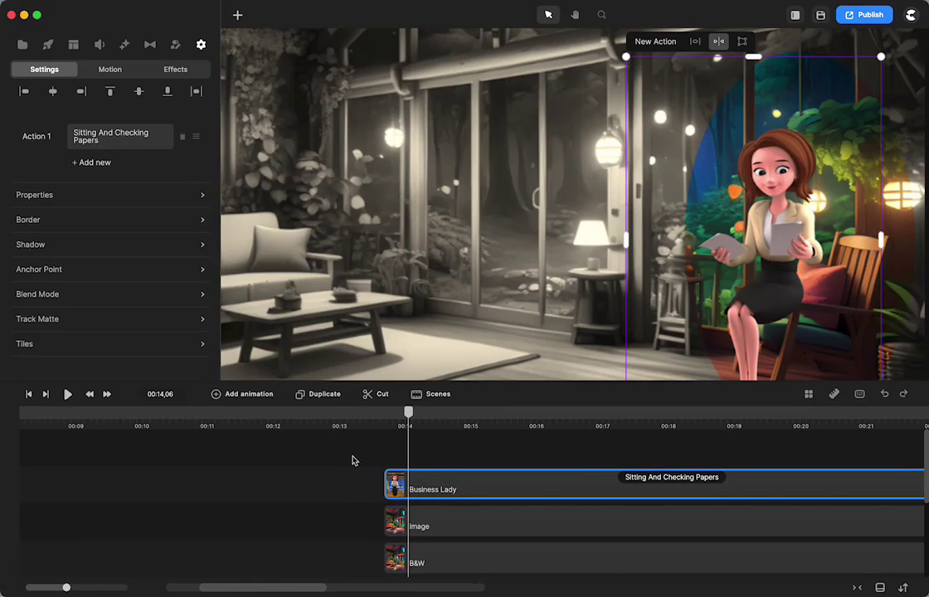
key(super+minus)
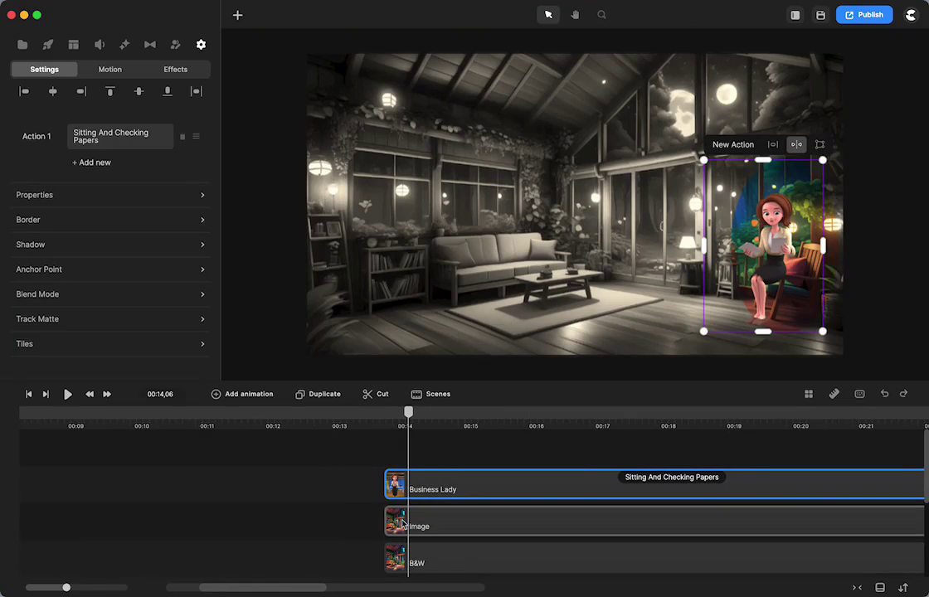
Move the B&W clip to the lower track and add a rectangle fitted to the canvas
click(413, 562)
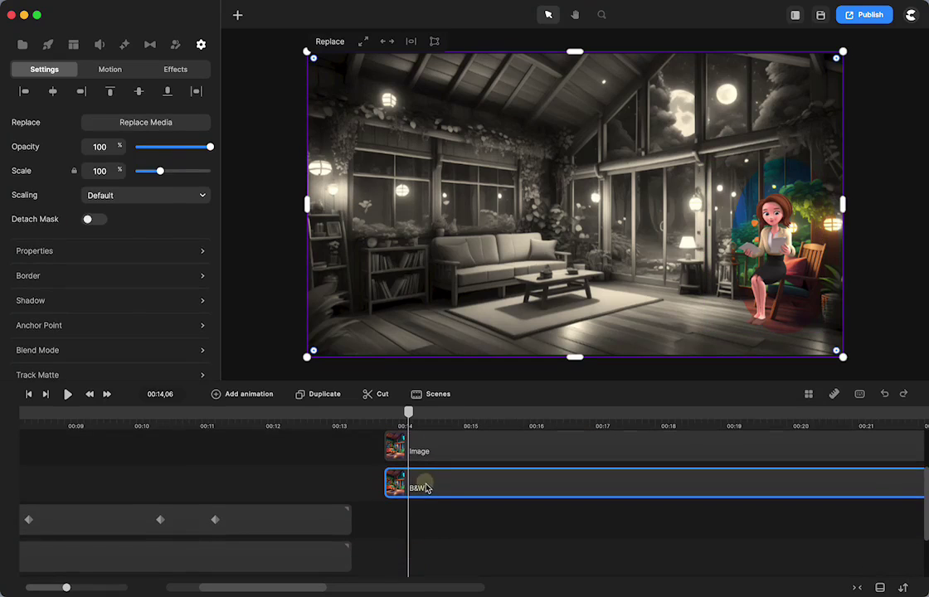
drag(429, 484, 426, 517)
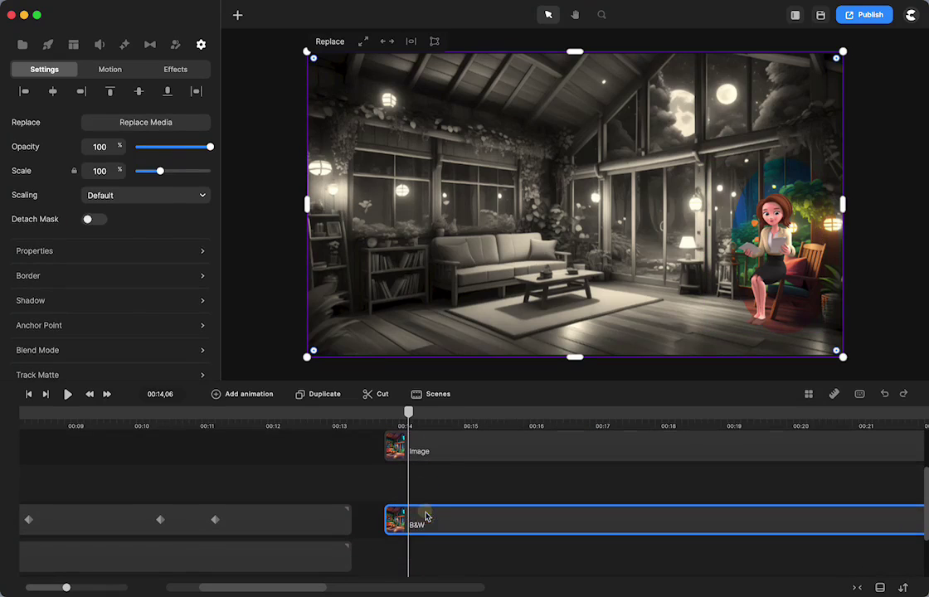
click(237, 14)
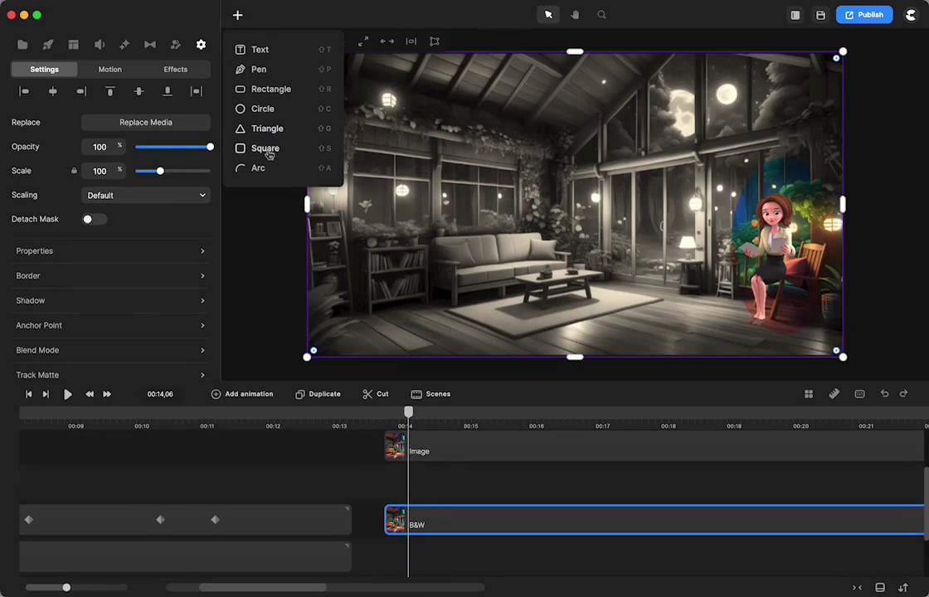
click(270, 89)
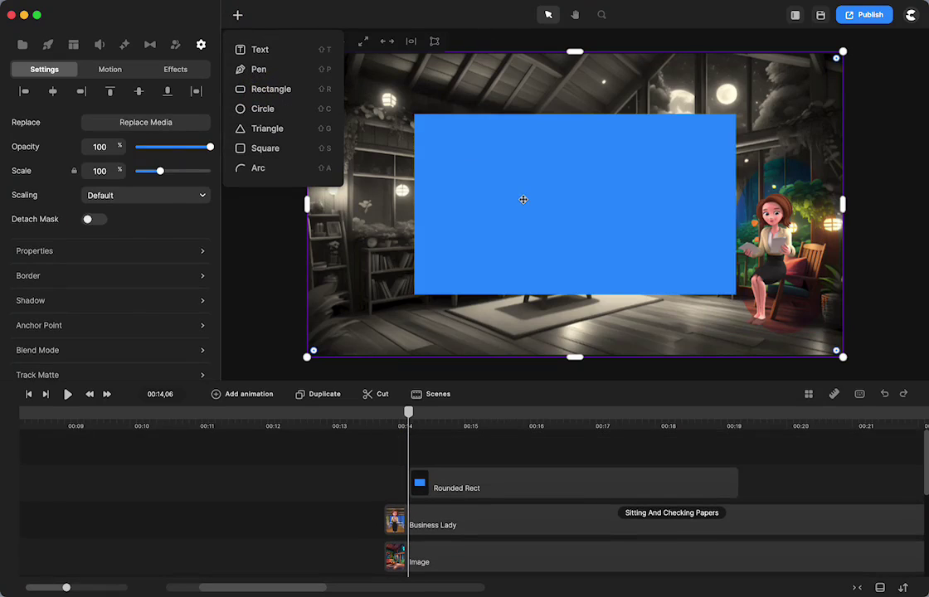
click(431, 93)
Give the rectangle a 000000 black fill at reduced opacity
click(199, 123)
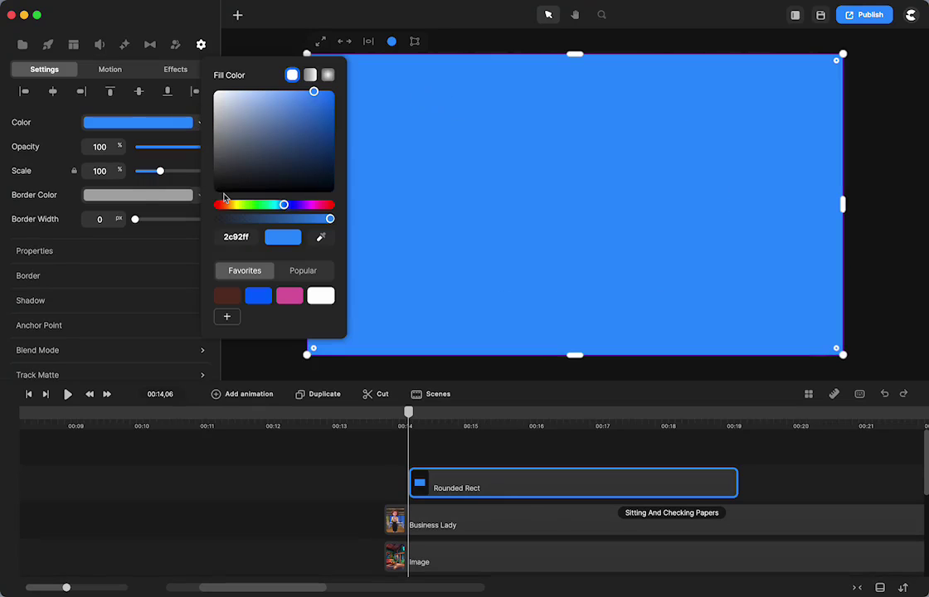
drag(222, 192, 215, 194)
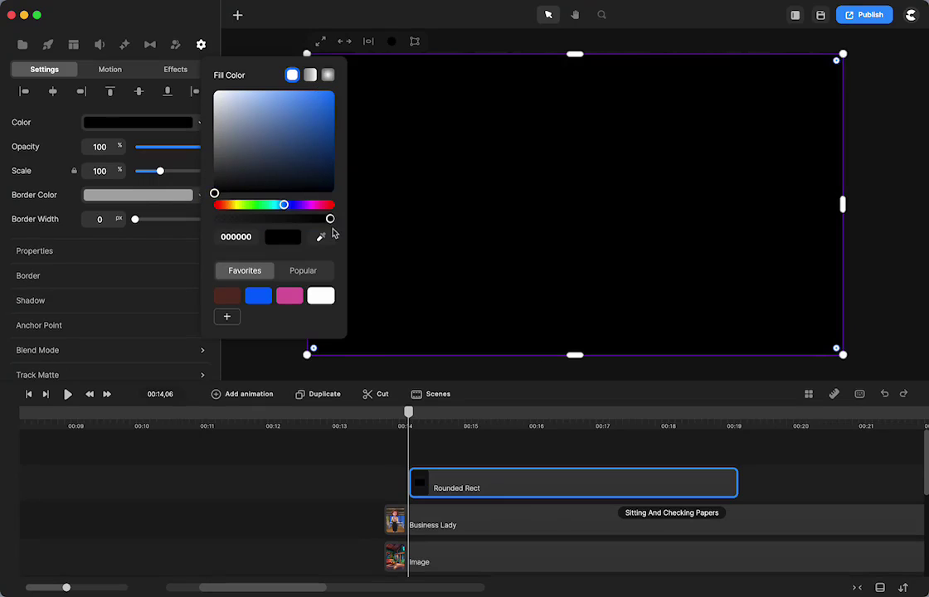
click(328, 219)
drag(329, 219, 293, 219)
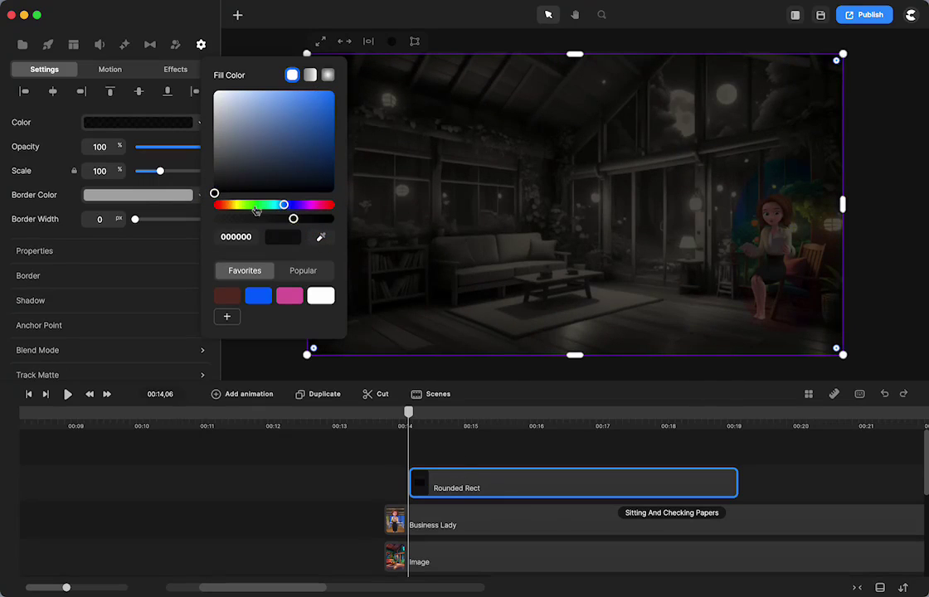
Place the Rounded Rect layer beneath the colour Image and extend it past 00:24
drag(508, 502, 487, 555)
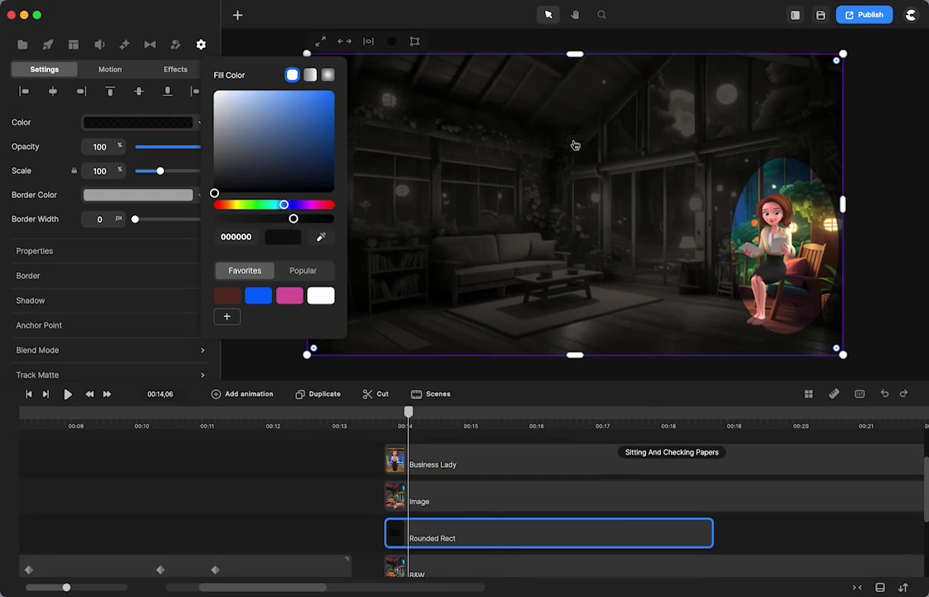
scroll(581, 516, right, 5)
drag(480, 535, 927, 527)
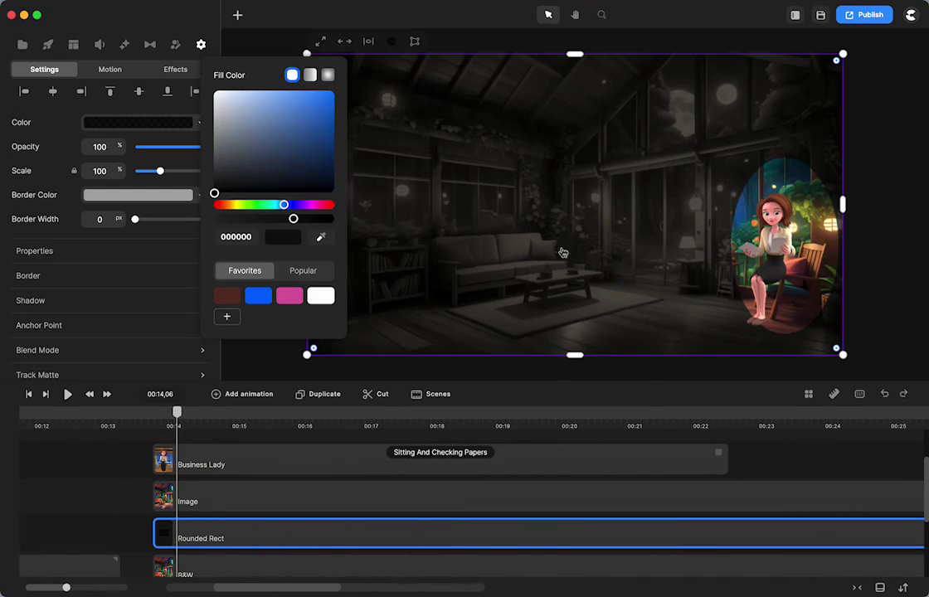
scroll(207, 489, left, 2)
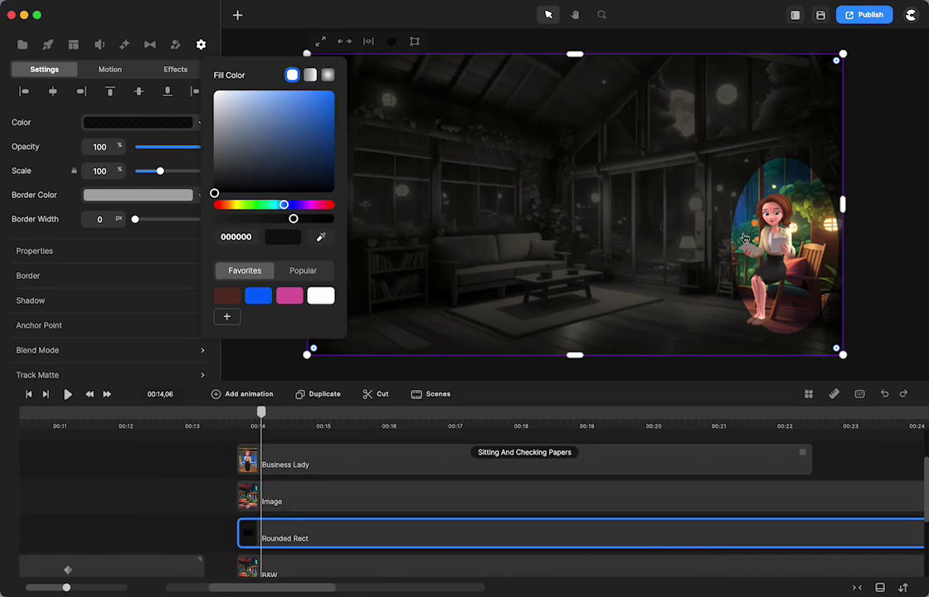
Nudge the colour oval behind the Business Lady slightly
click(869, 449)
click(784, 209)
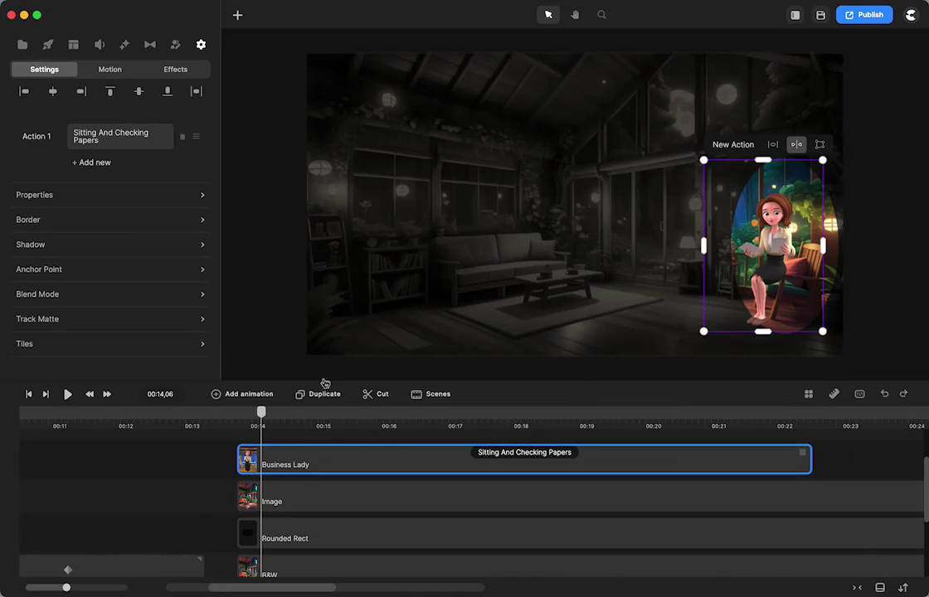
click(350, 502)
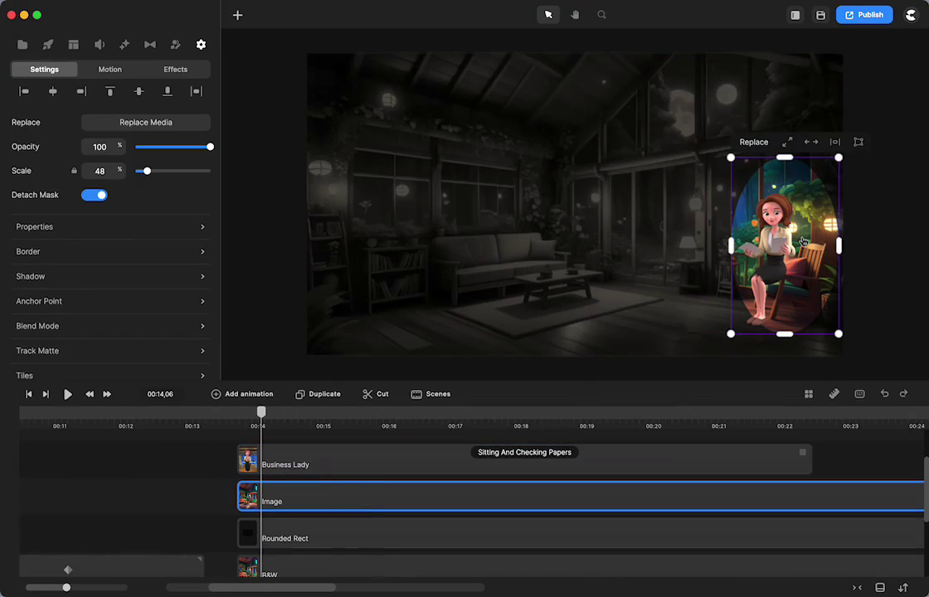
mouse_move(802, 241)
mouse_down()
mouse_move(788, 238)
mouse_move(804, 233)
mouse_up()
Lock the Business Lady clip from its timeline context menu
right_click(580, 461)
click(550, 455)
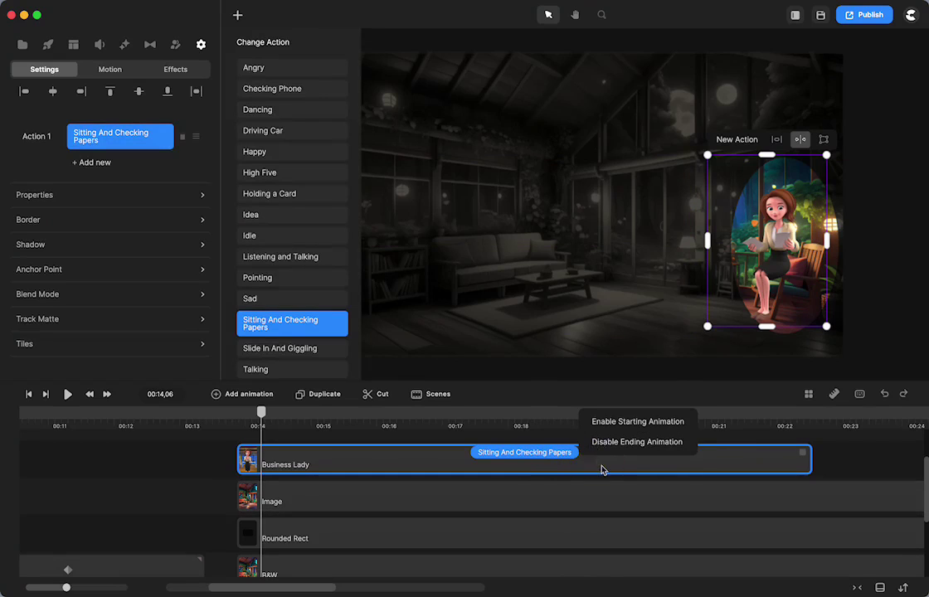
right_click(603, 469)
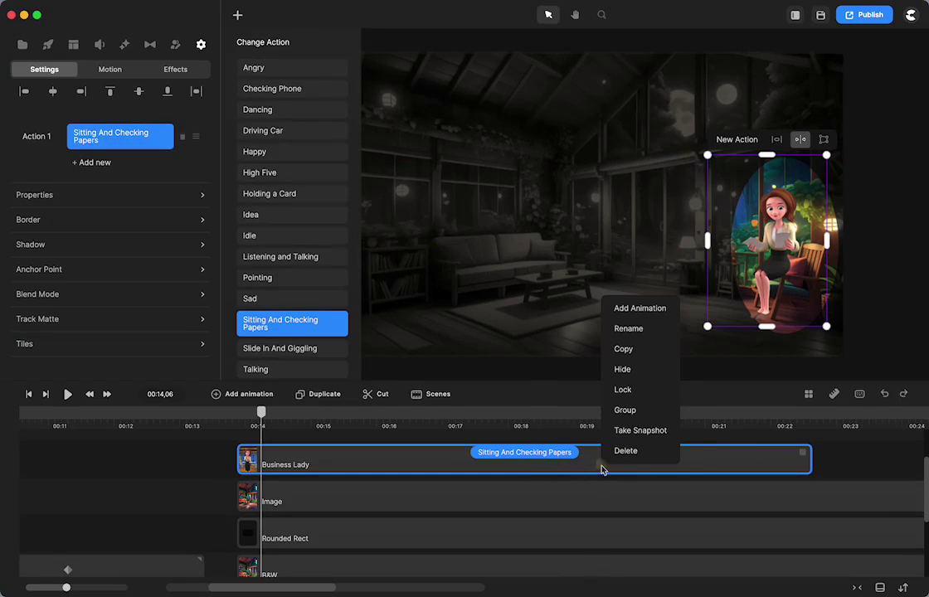
click(620, 389)
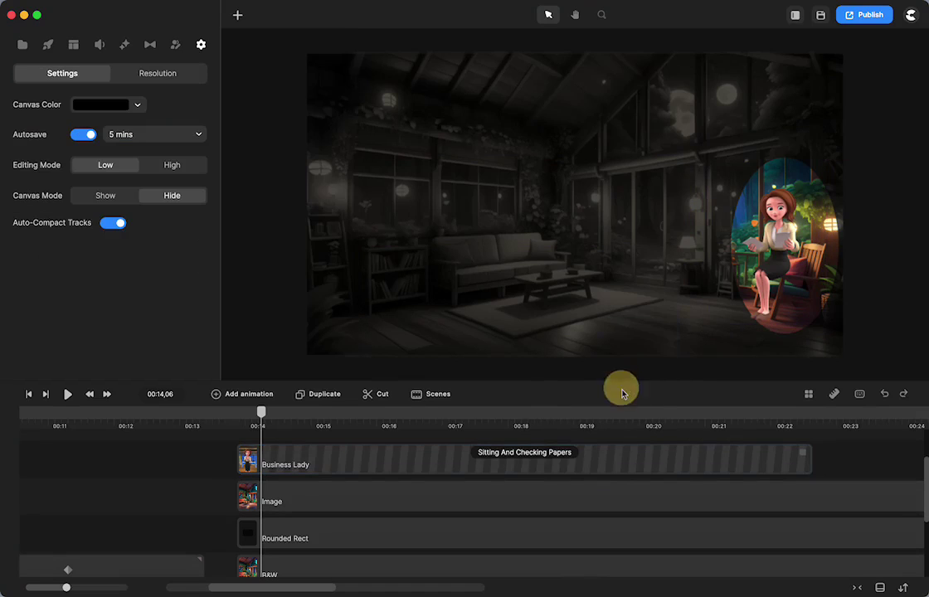
click(343, 501)
Reshape the oval mask around the seated lady and enlarge it to scale 59
drag(759, 251, 744, 240)
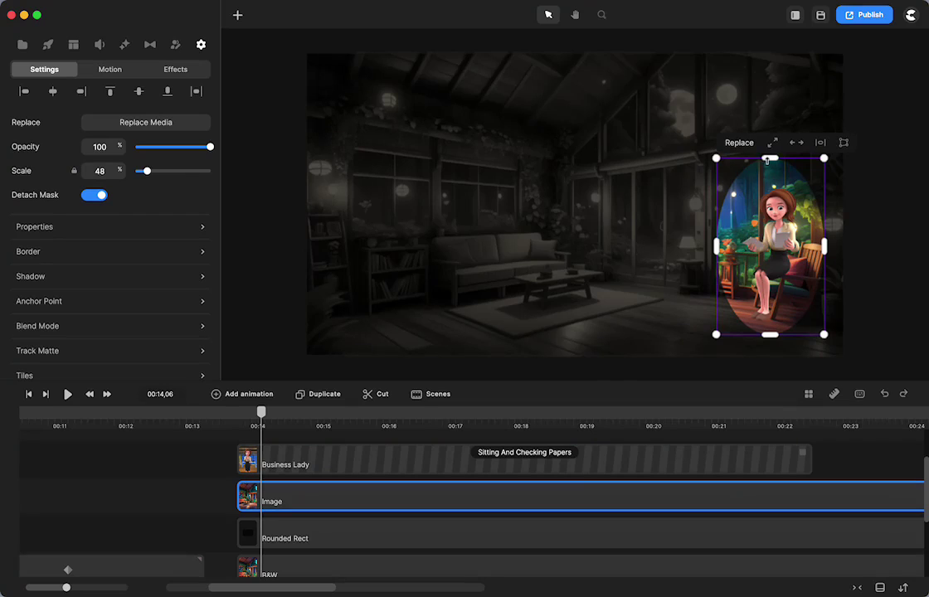
drag(767, 160, 778, 236)
drag(715, 230, 741, 225)
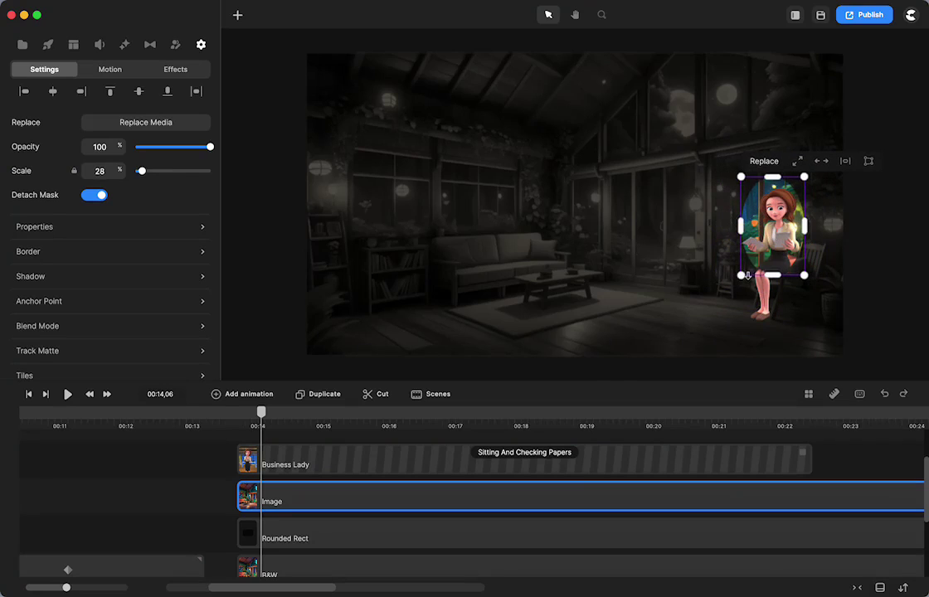
drag(739, 280, 709, 332)
drag(769, 231, 768, 241)
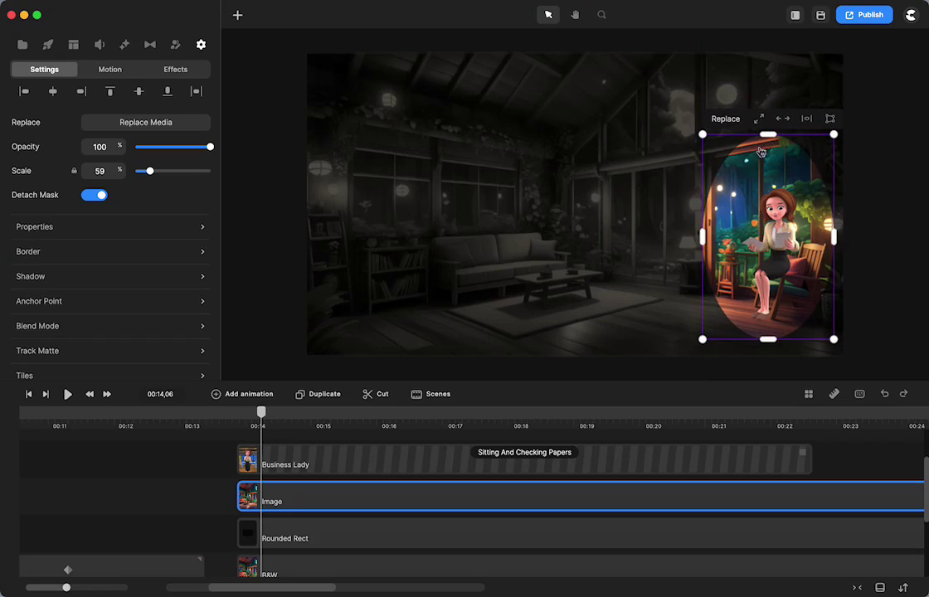
Reselect the colour Image layer and bring up the Effects & Components library
click(640, 249)
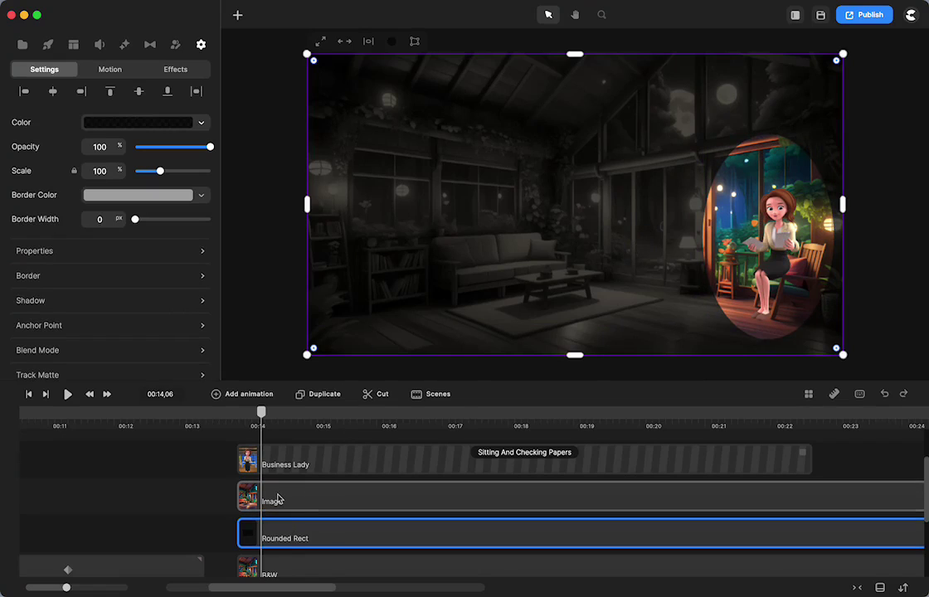
click(277, 498)
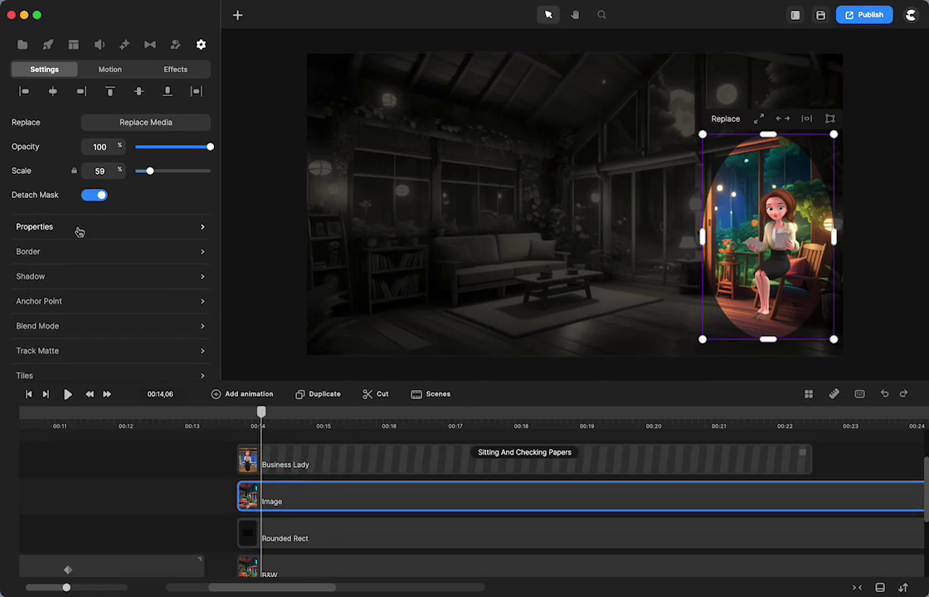
scroll(79, 229, down, 1)
scroll(79, 230, up, 1)
click(124, 45)
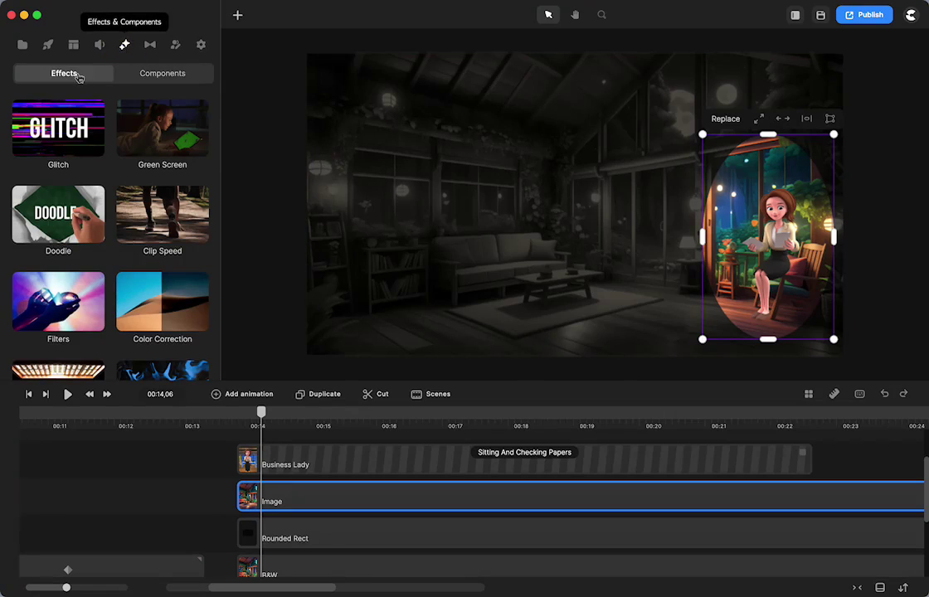
Apply the Edge Feather effect to the colour Image layer
scroll(81, 276, down, 10)
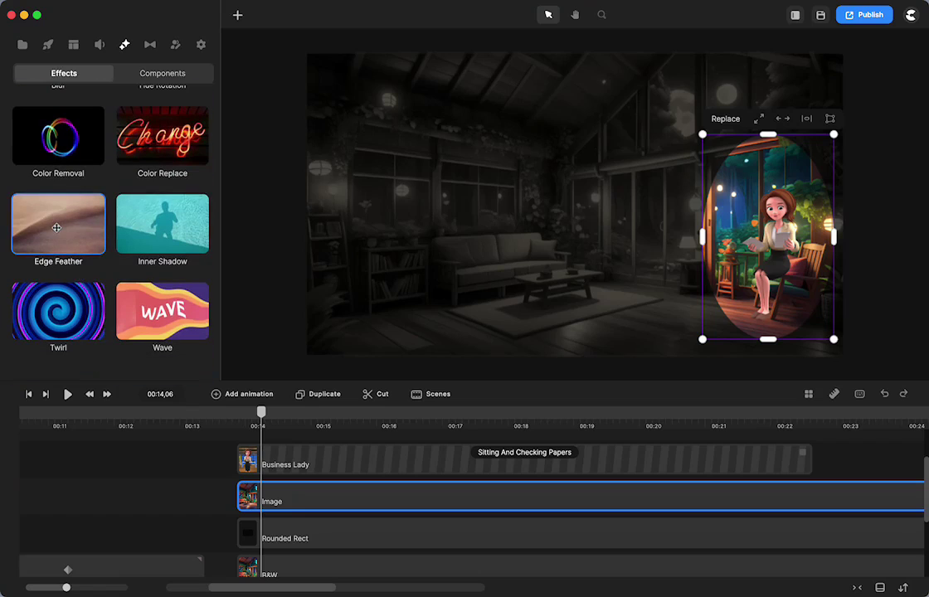
click(57, 228)
drag(56, 228, 303, 501)
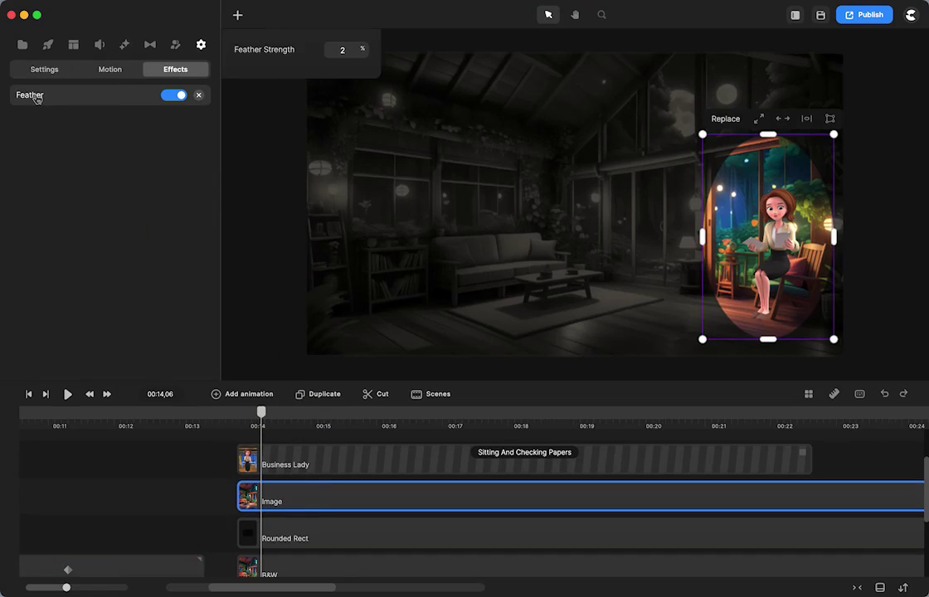
click(266, 279)
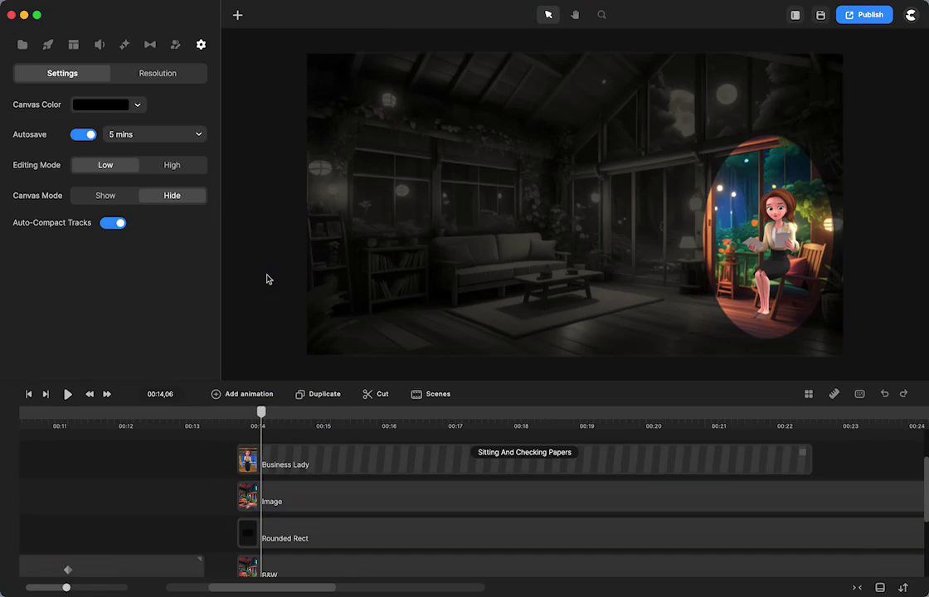
Raise the image's Feather strength to soften the oval edge, then preview it
click(302, 503)
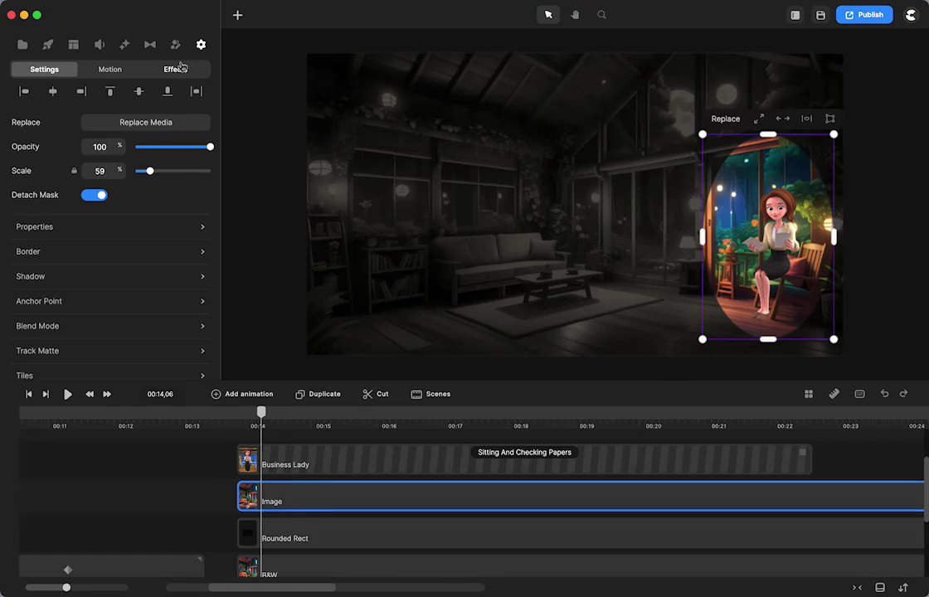
click(179, 70)
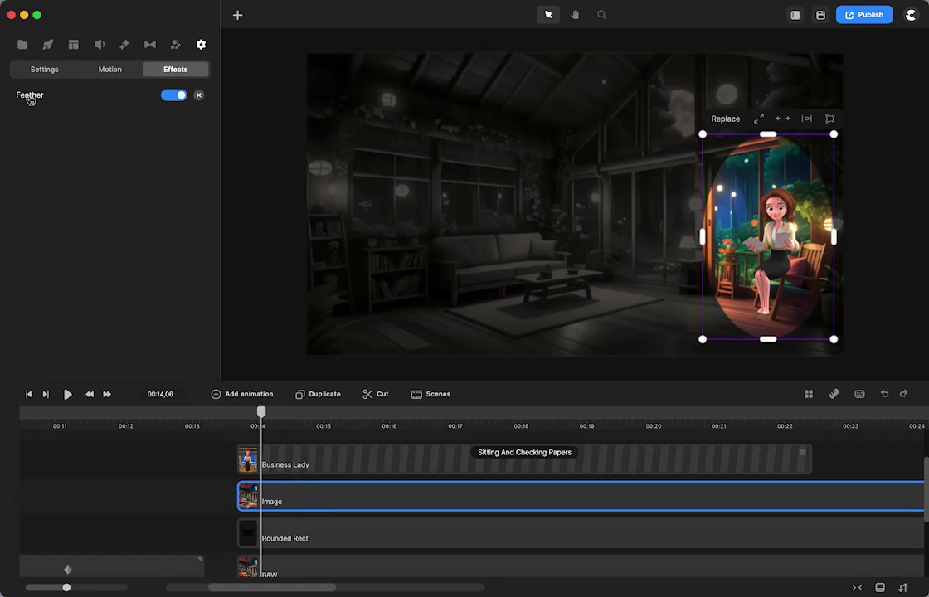
click(29, 96)
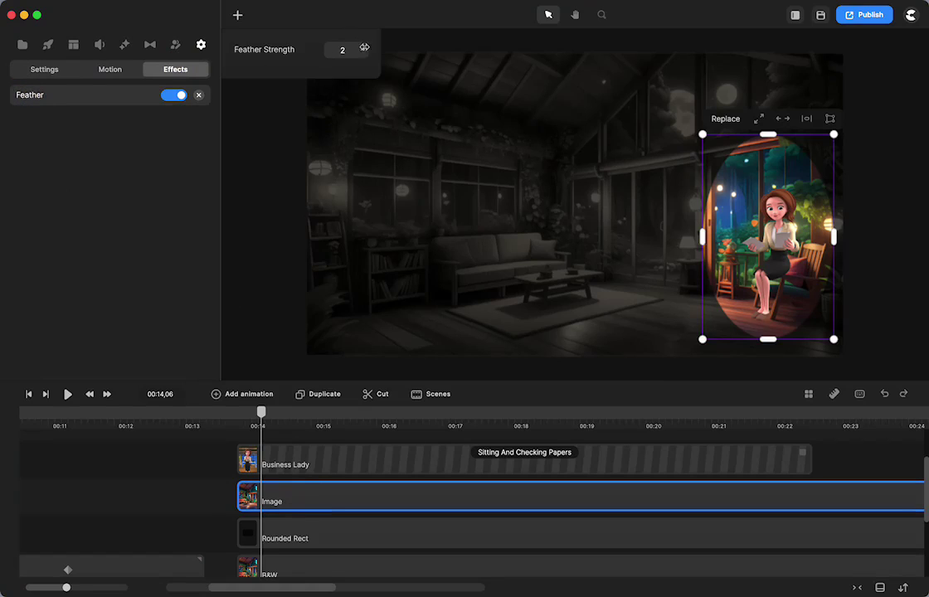
drag(364, 47, 389, 50)
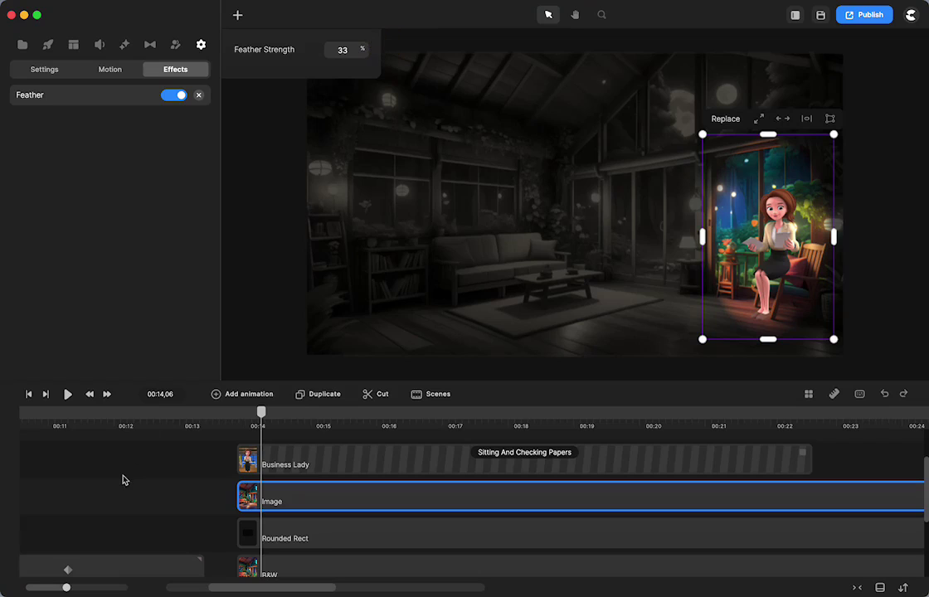
click(164, 474)
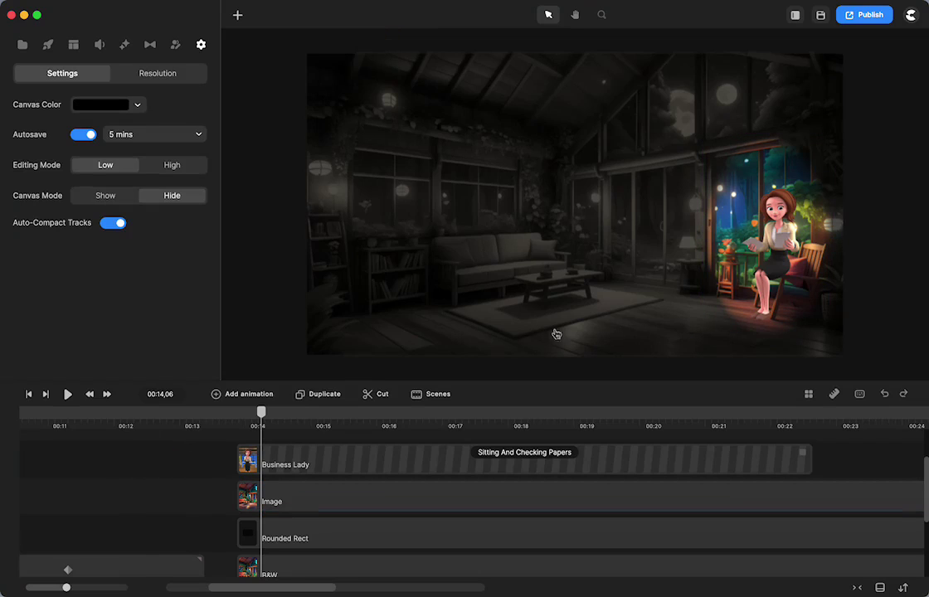
Settle the Feather strength at 41%, toggling the effect off and on to compare
click(296, 498)
click(172, 69)
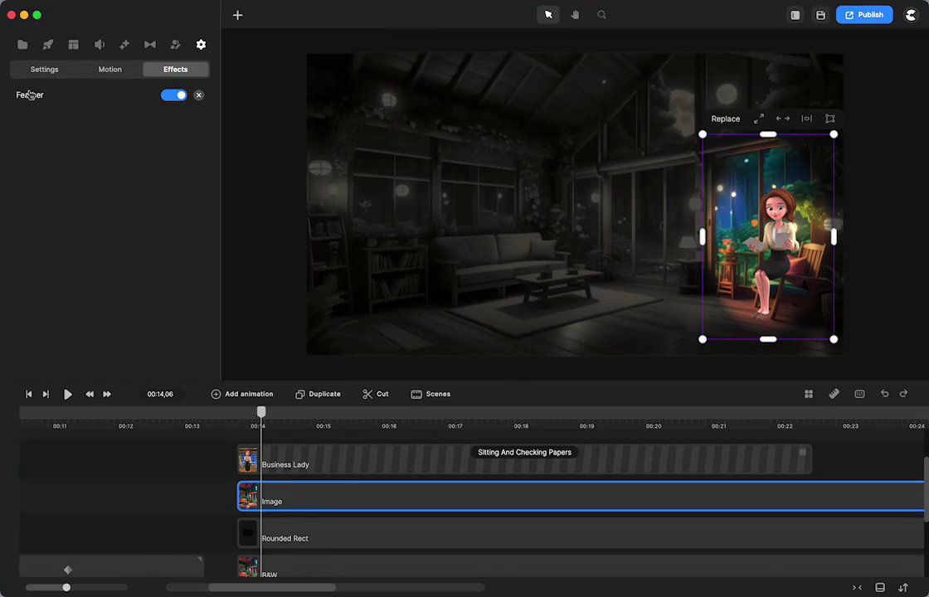
click(29, 95)
mouse_move(359, 45)
mouse_down()
mouse_move(406, 45)
mouse_move(366, 46)
mouse_up()
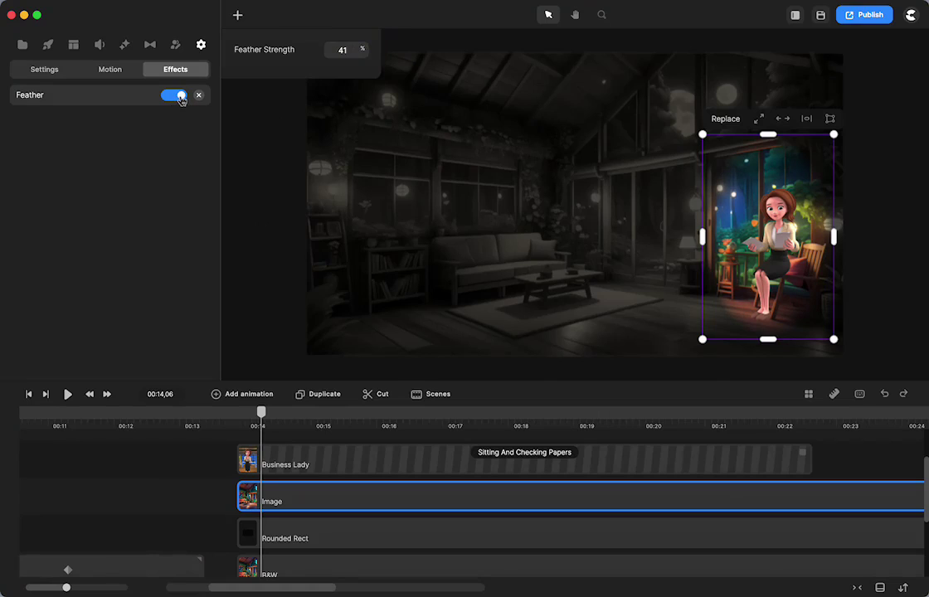
click(176, 96)
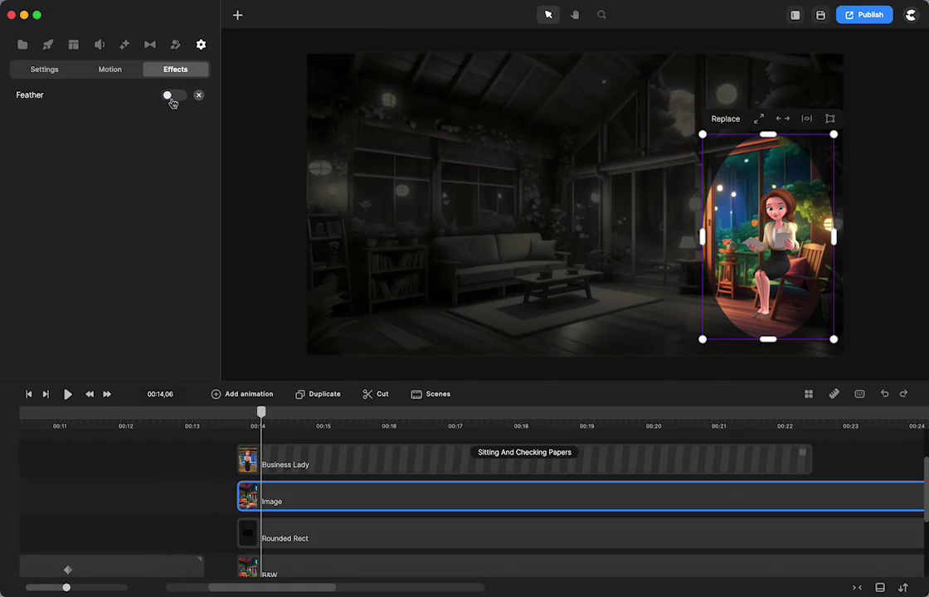
click(172, 97)
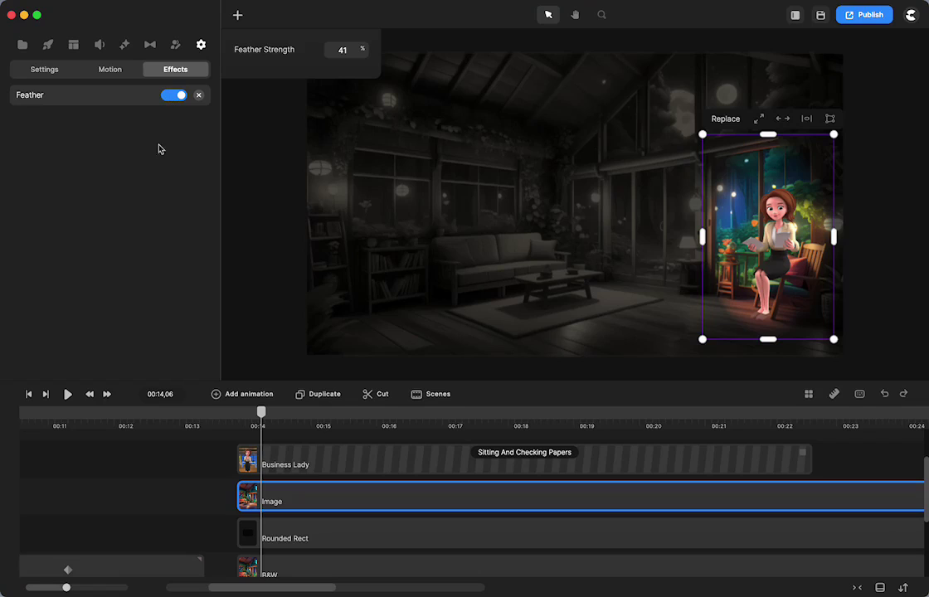
click(206, 485)
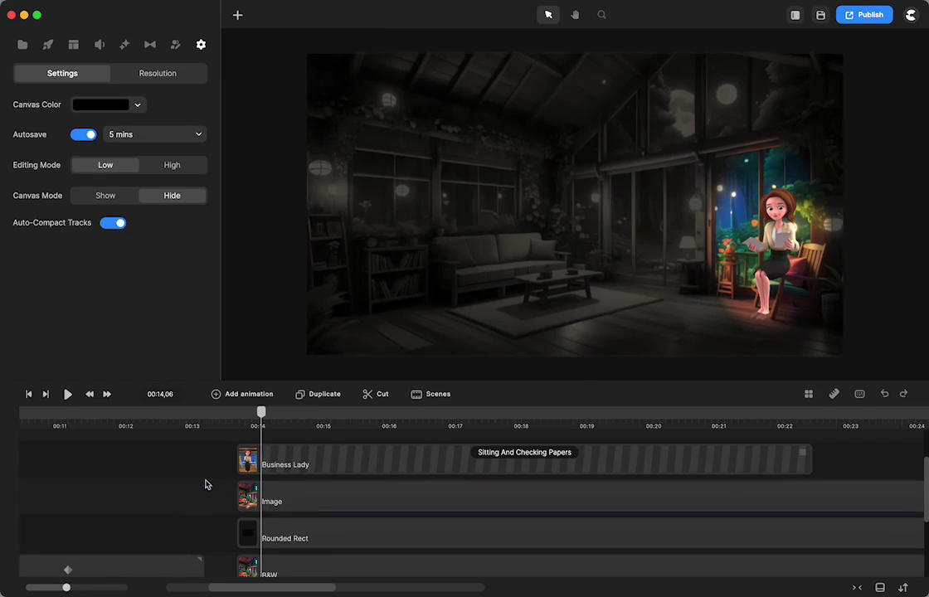
drag(260, 412, 359, 423)
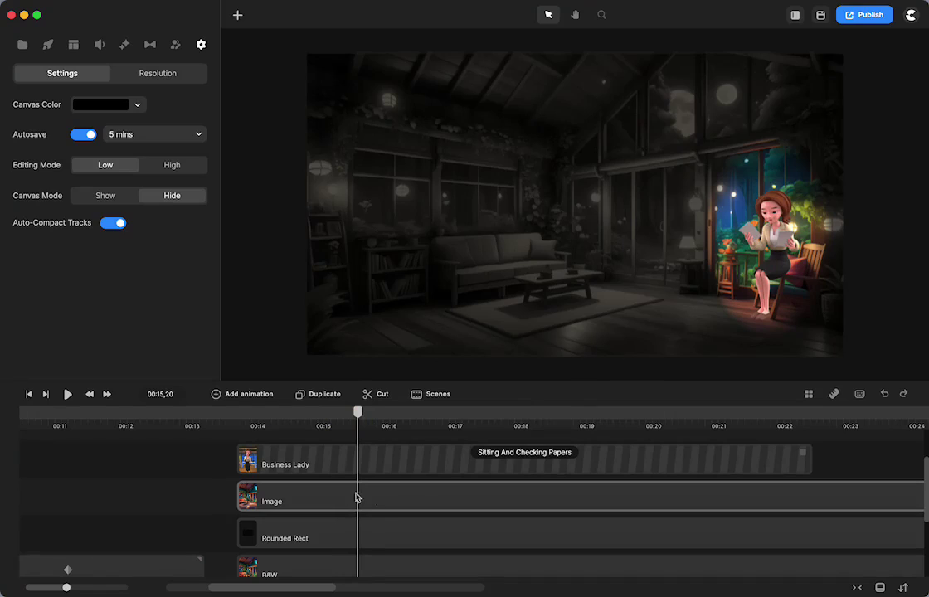
At 00:15,23 add a Linear Position and Scale animation to the Image, ending at 00:17
drag(357, 412, 368, 429)
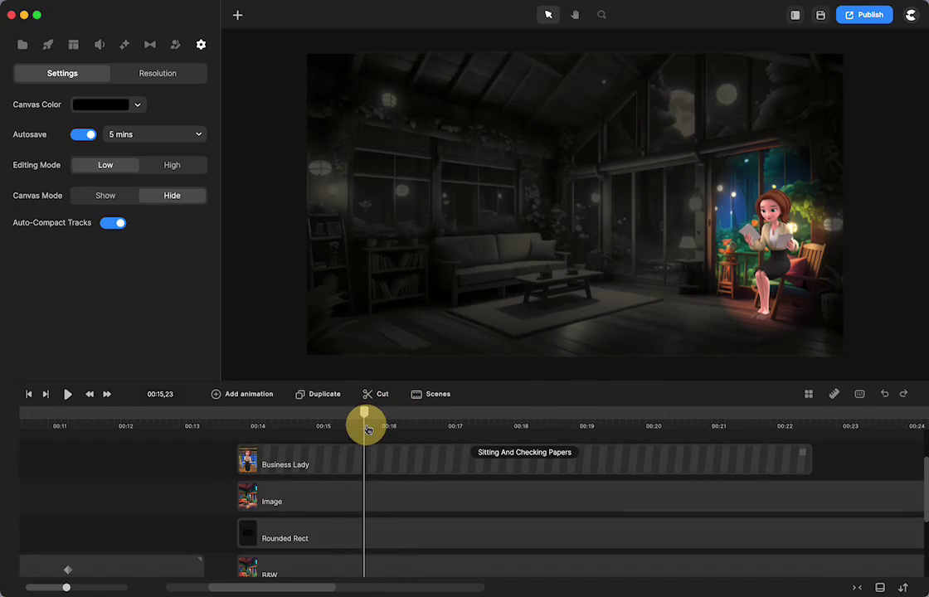
click(365, 502)
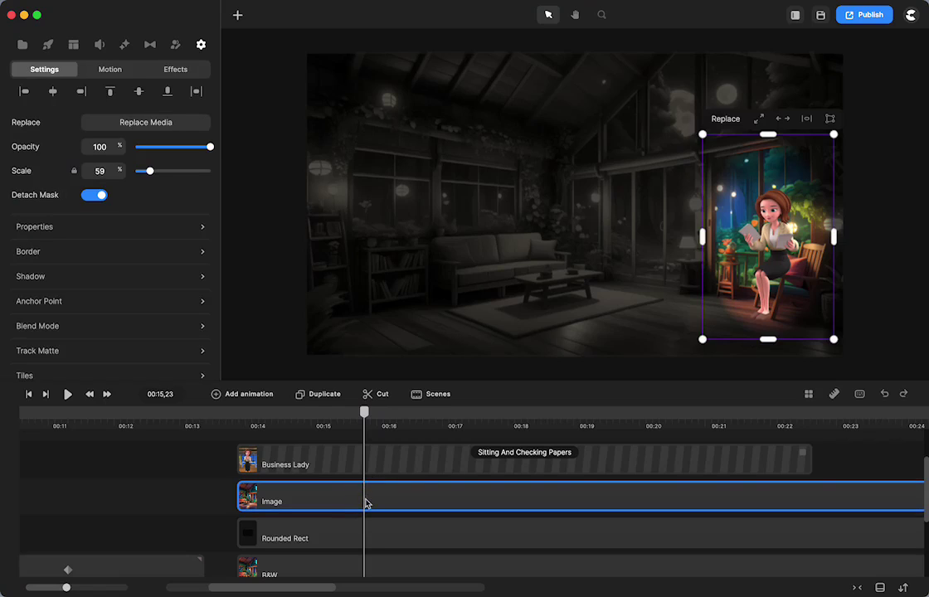
click(253, 397)
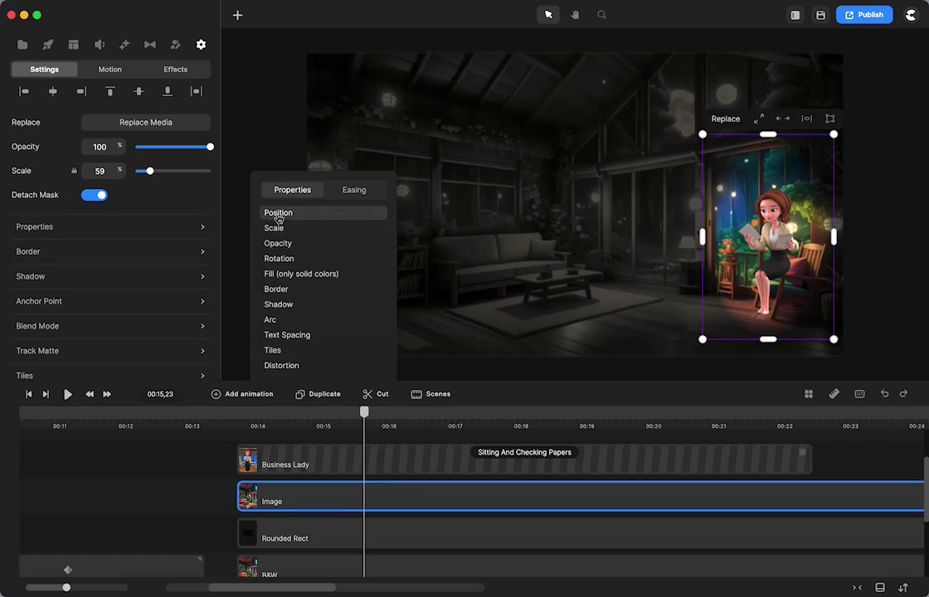
click(279, 215)
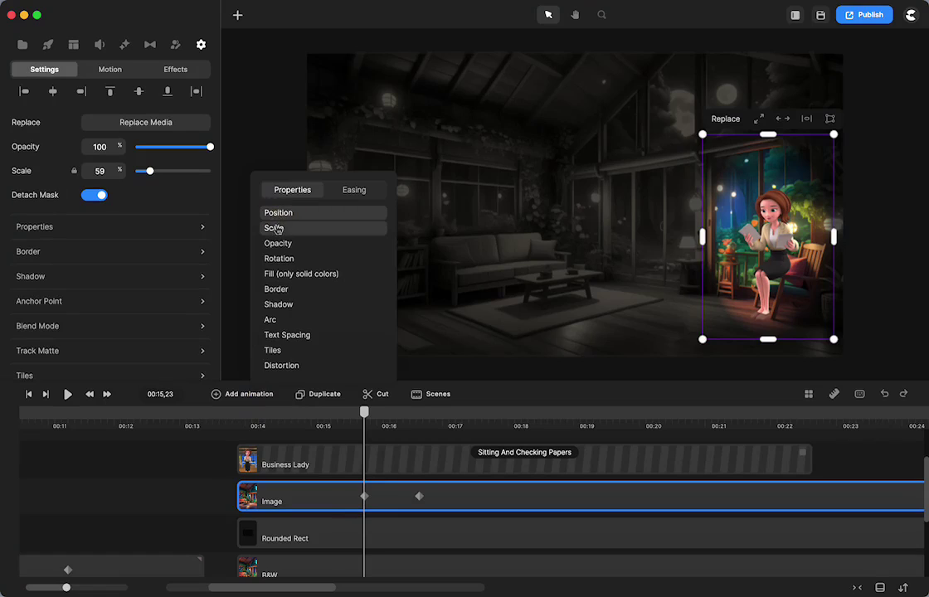
click(353, 190)
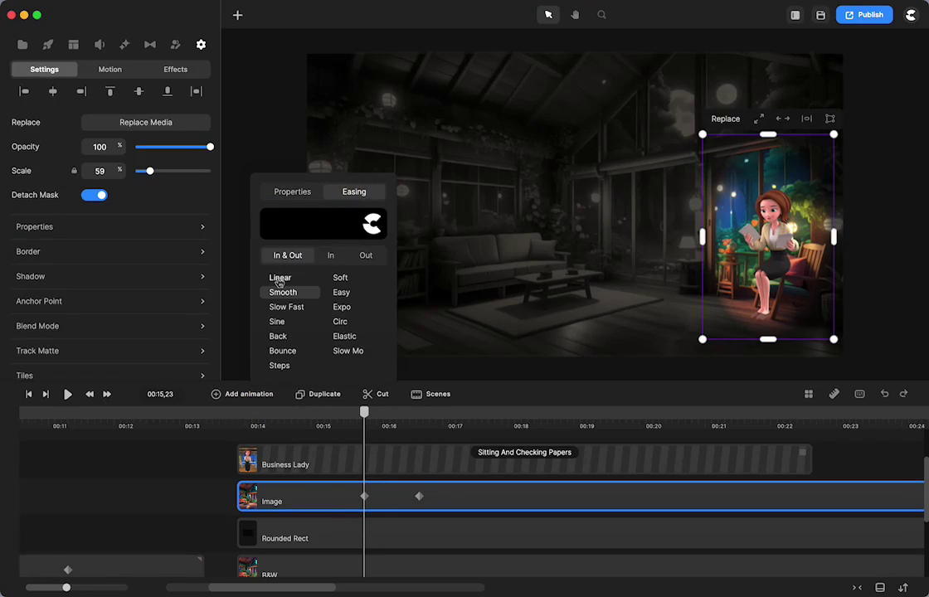
click(280, 280)
drag(420, 498, 450, 498)
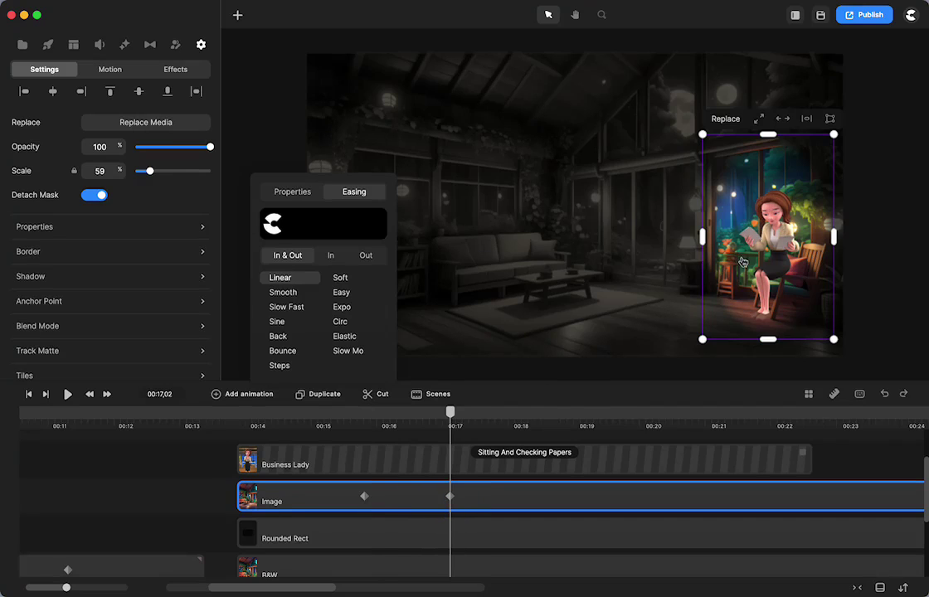
Move the colour image onto the sofa and shrink it to scale 34
drag(743, 262, 455, 280)
drag(547, 156, 518, 202)
drag(501, 259, 493, 247)
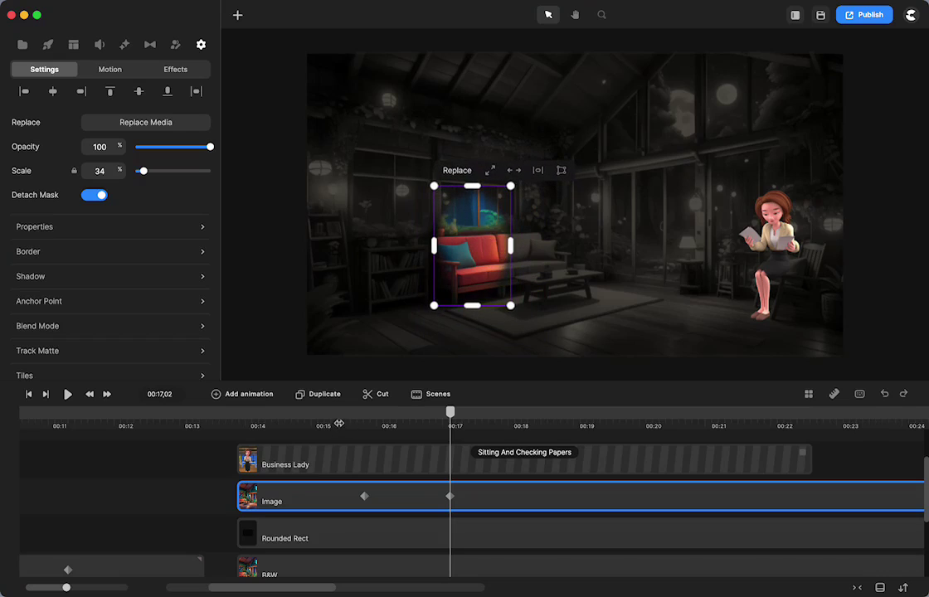
Preview the move from 00:15, then shift the second keyframe to 00:17,27
click(315, 421)
click(66, 396)
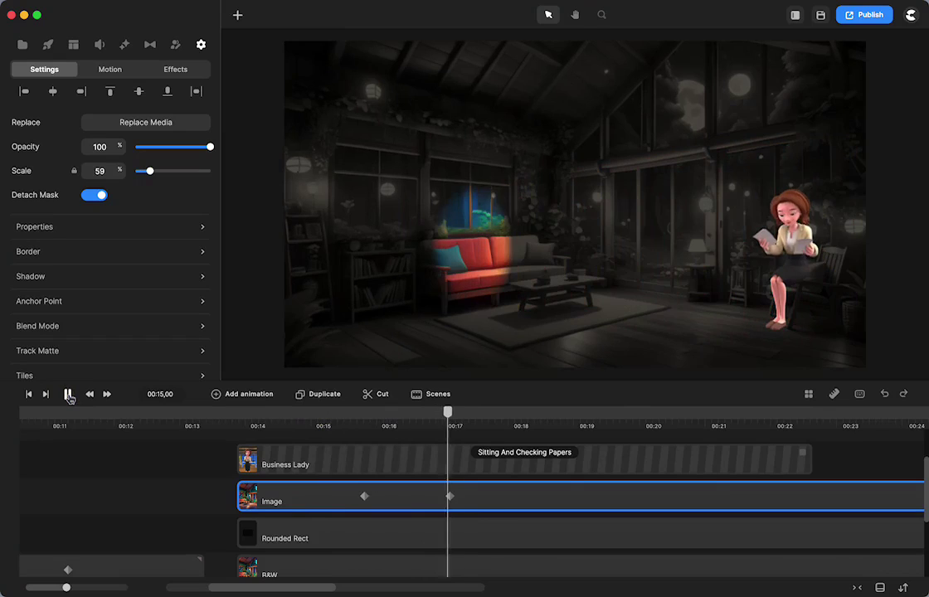
click(68, 394)
click(450, 496)
drag(450, 497, 505, 496)
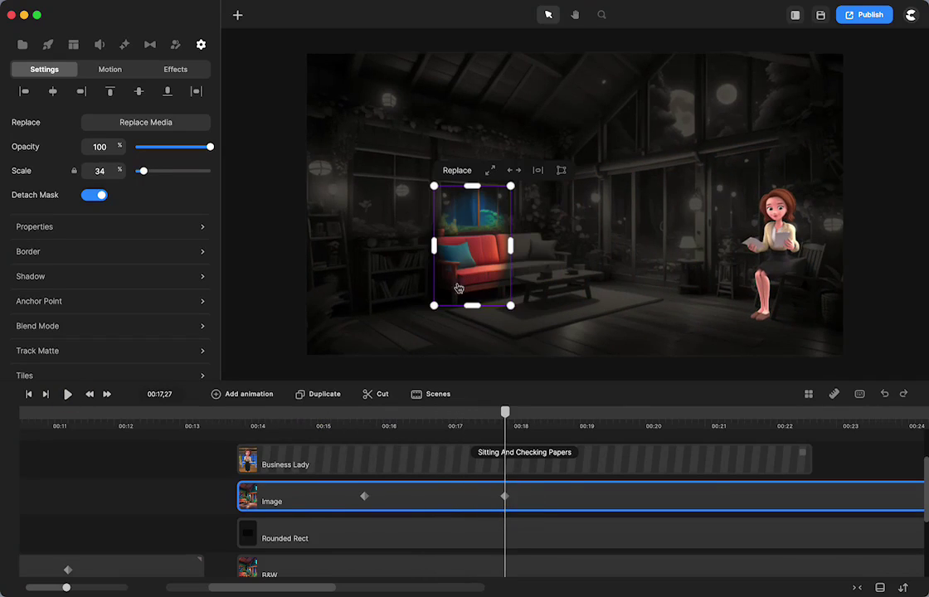
Enlarge the colour spot to scale 89 over the sofa corner and preview from 00:14
drag(429, 313, 328, 369)
drag(499, 245, 496, 202)
click(294, 420)
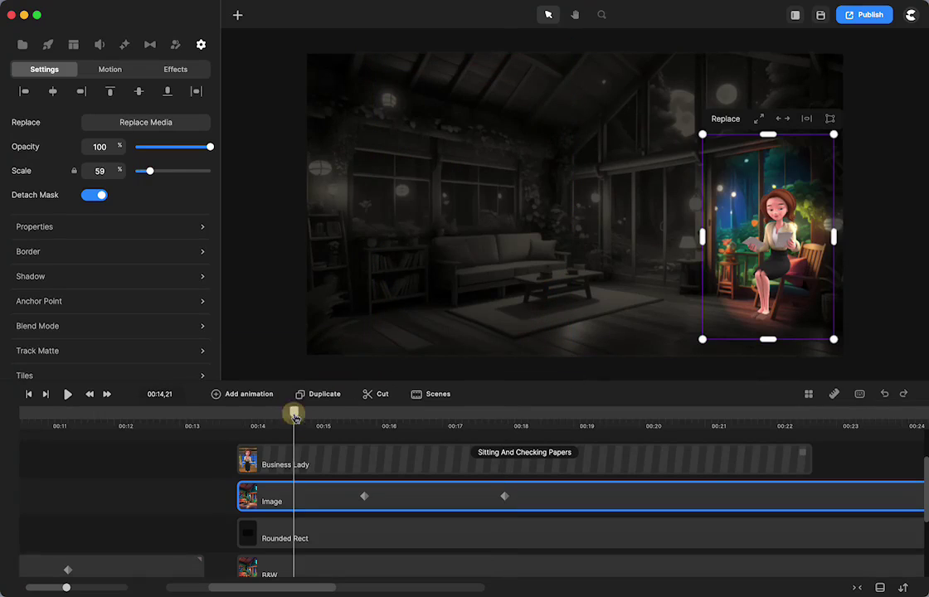
click(68, 394)
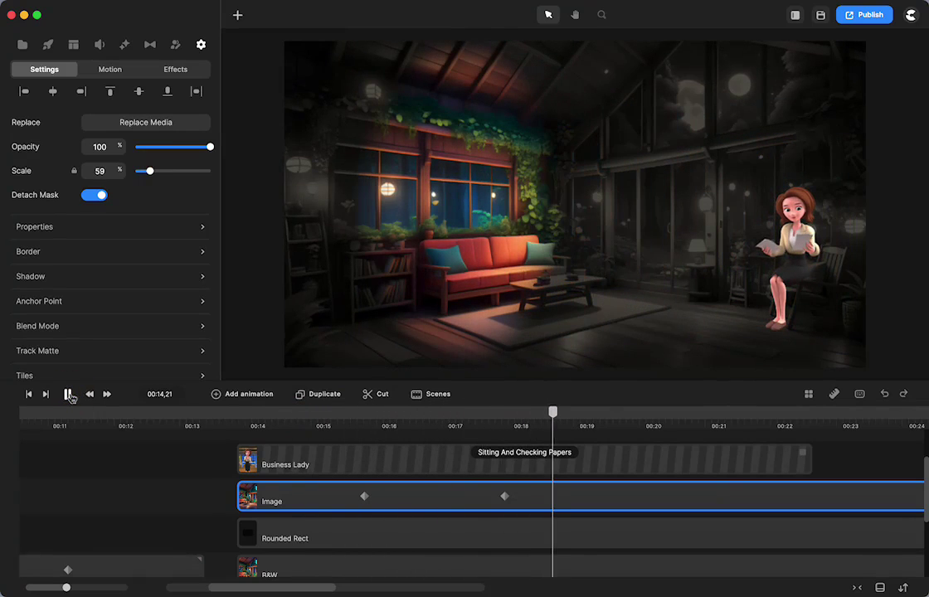
click(68, 394)
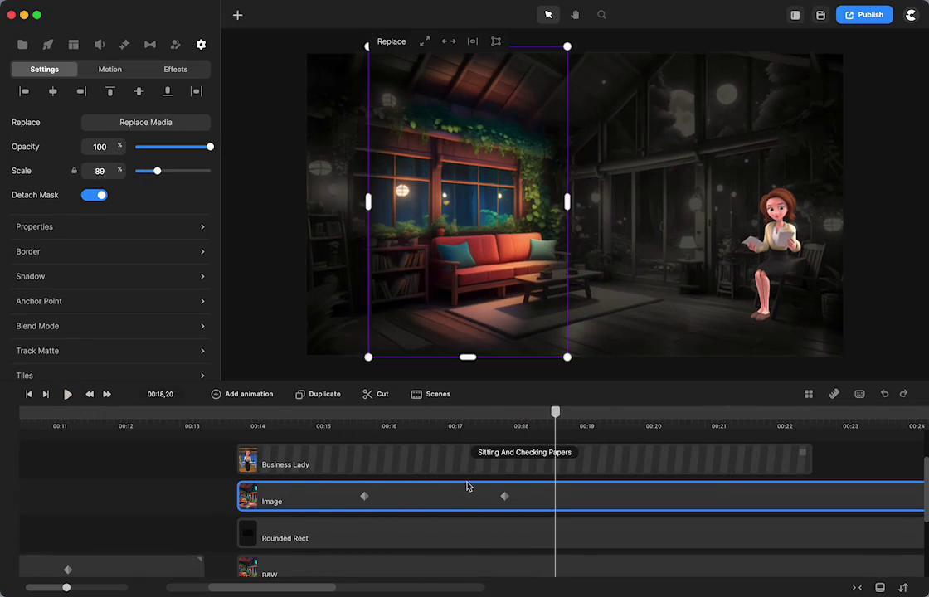
Add another Linear Position and Scale animation ending around 00:21,7
click(258, 396)
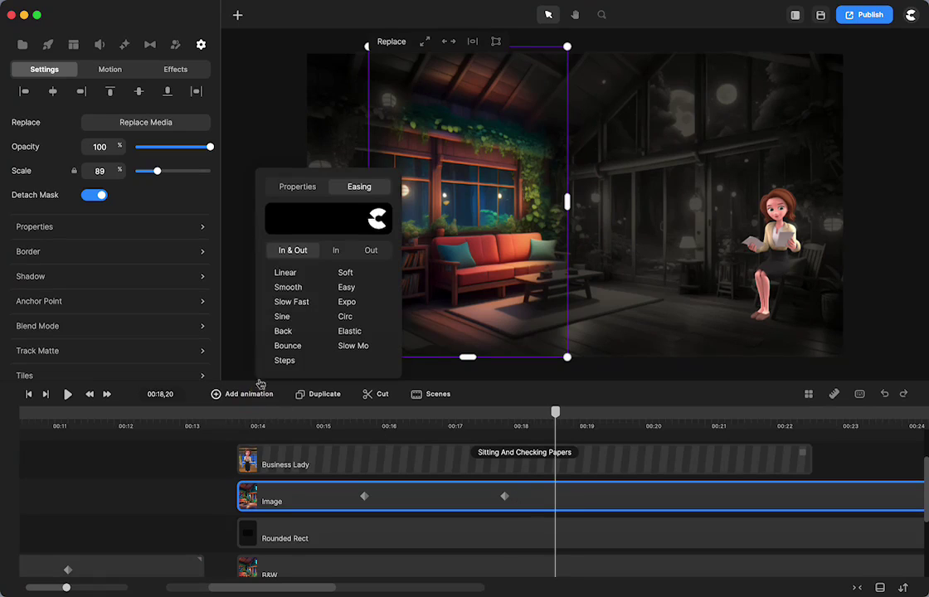
click(286, 273)
click(289, 188)
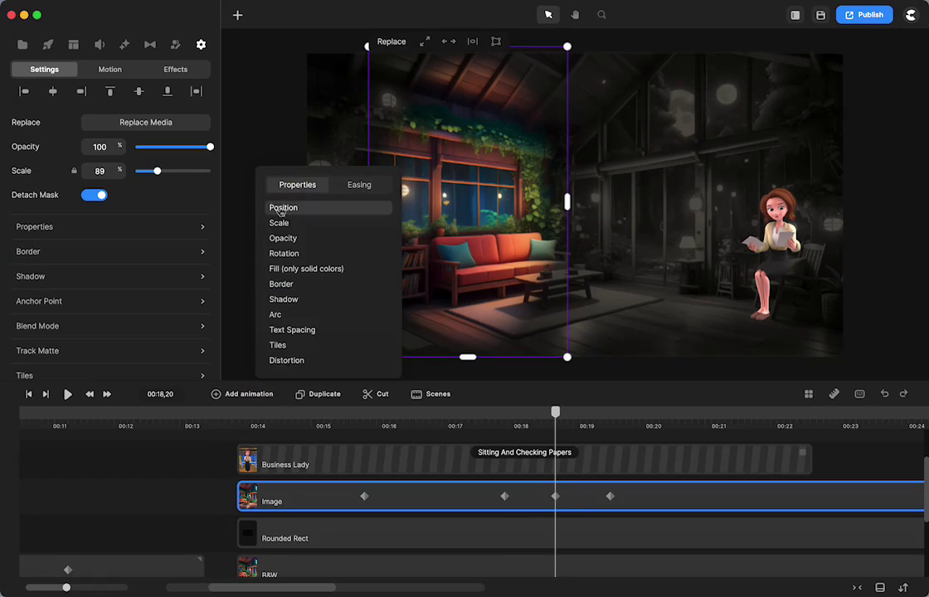
click(281, 209)
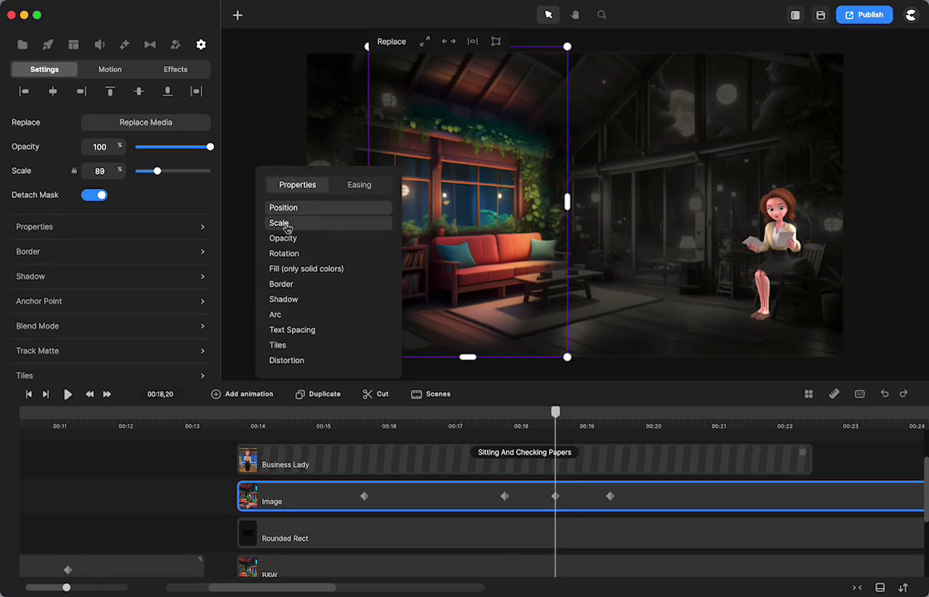
drag(612, 498, 745, 496)
Shrink the colour spot onto the backyard door at scale 34 and preview from 00:15,18
drag(571, 356, 497, 249)
drag(479, 214, 667, 235)
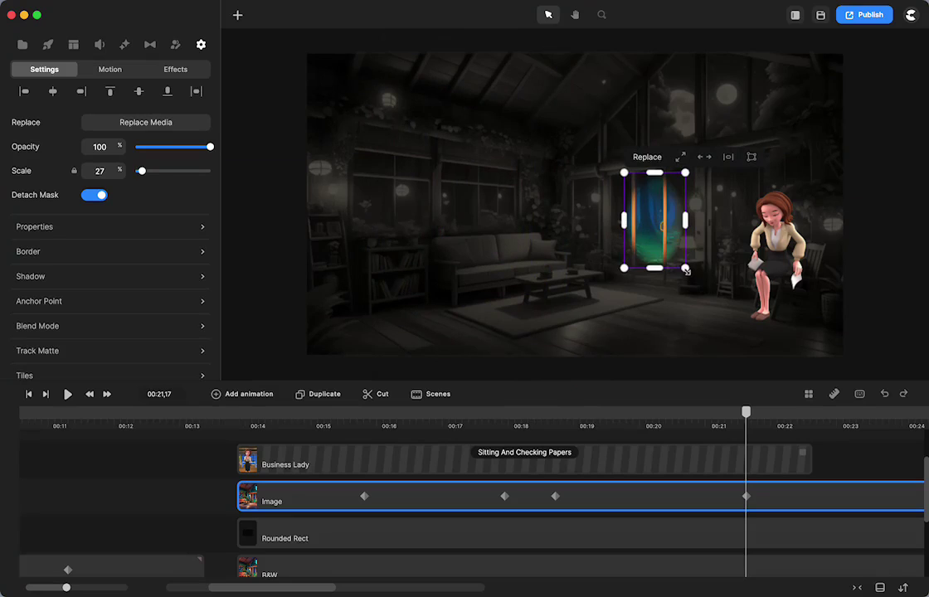
drag(685, 270, 692, 280)
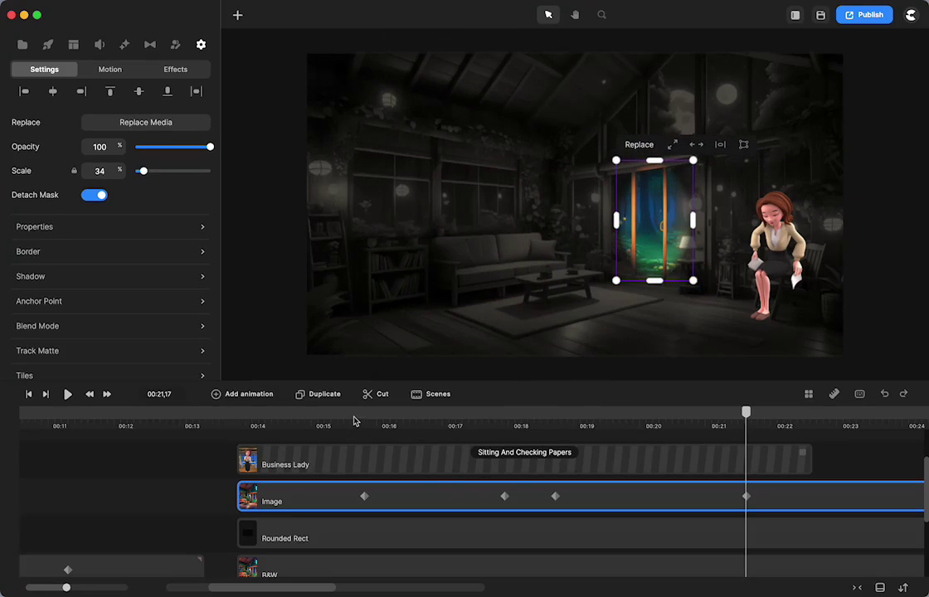
click(353, 421)
click(68, 395)
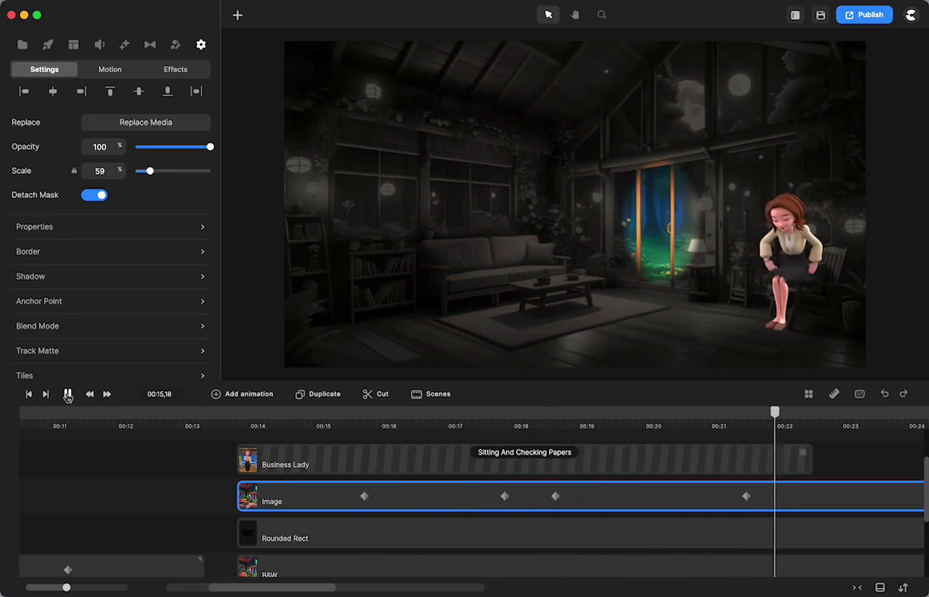
Widen the final colour spot to scale 108 across the glass doors, then replay from 00:18,17
click(68, 395)
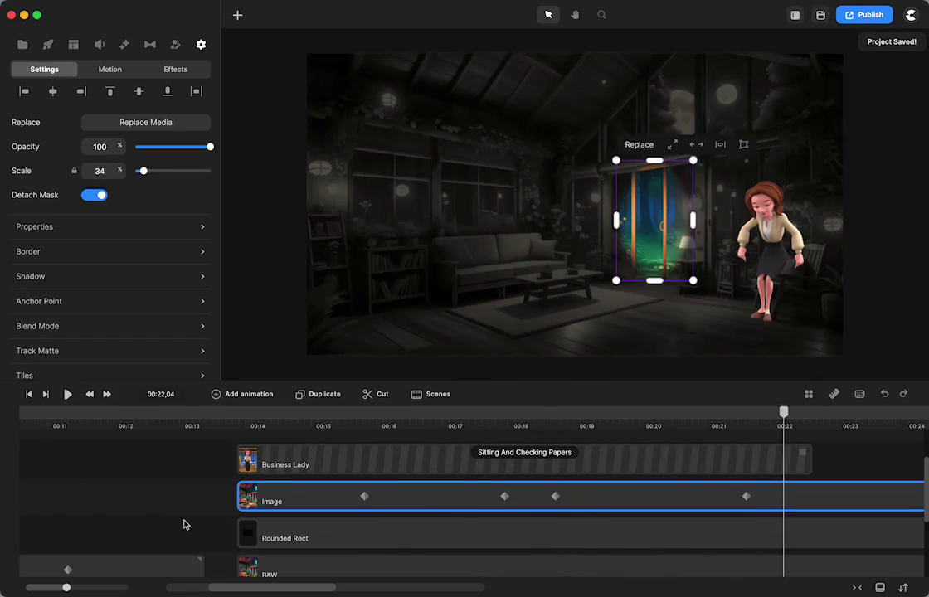
click(238, 15)
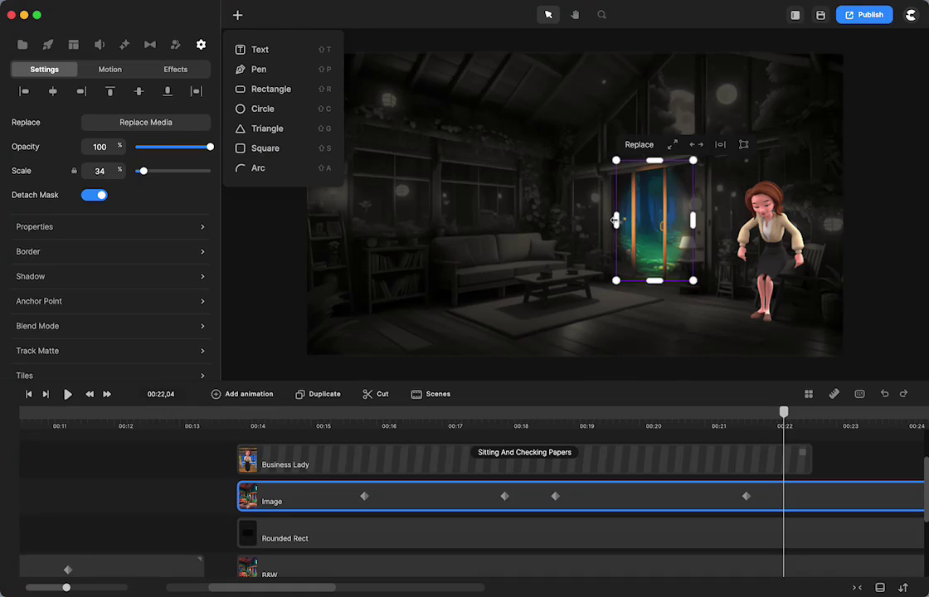
drag(615, 220, 535, 224)
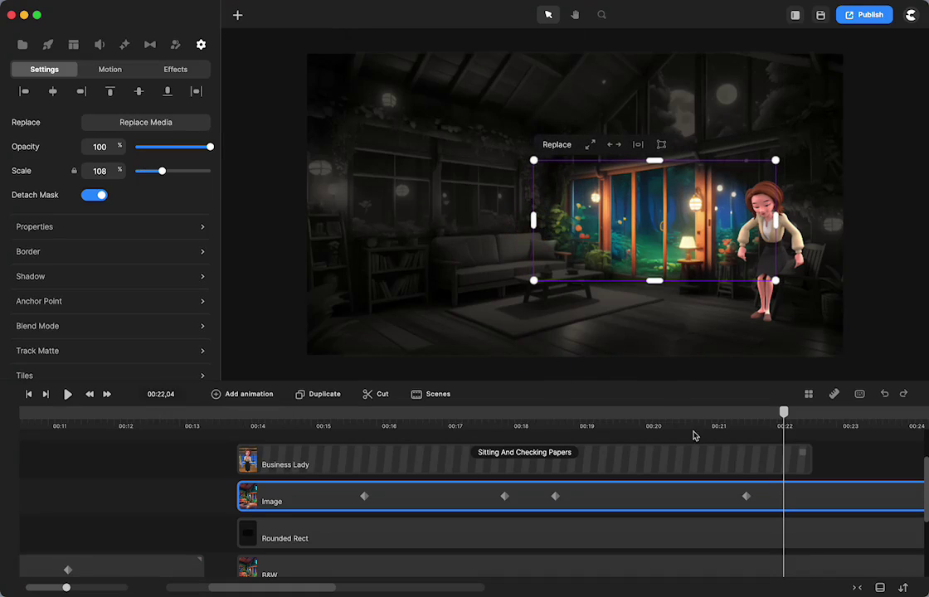
click(549, 423)
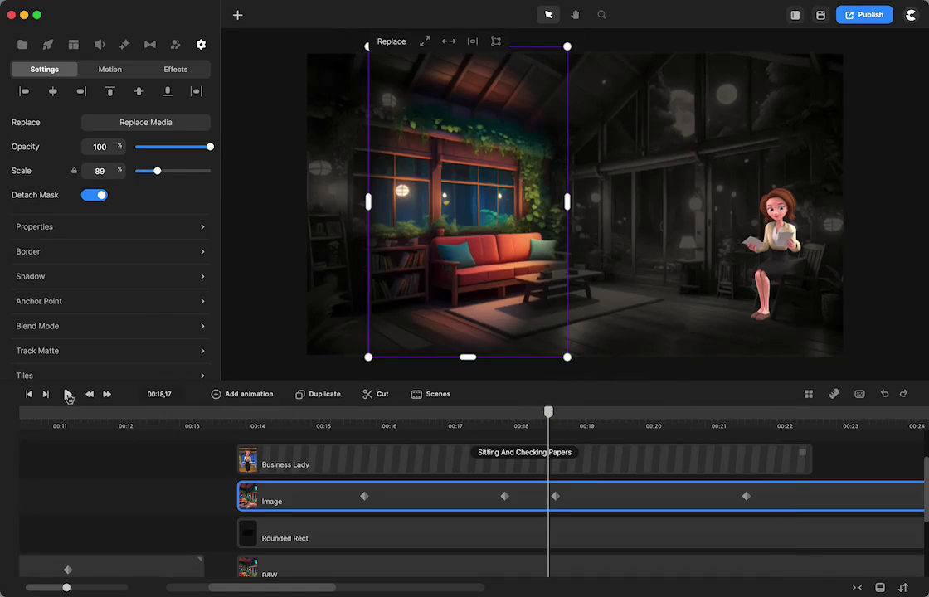
click(68, 394)
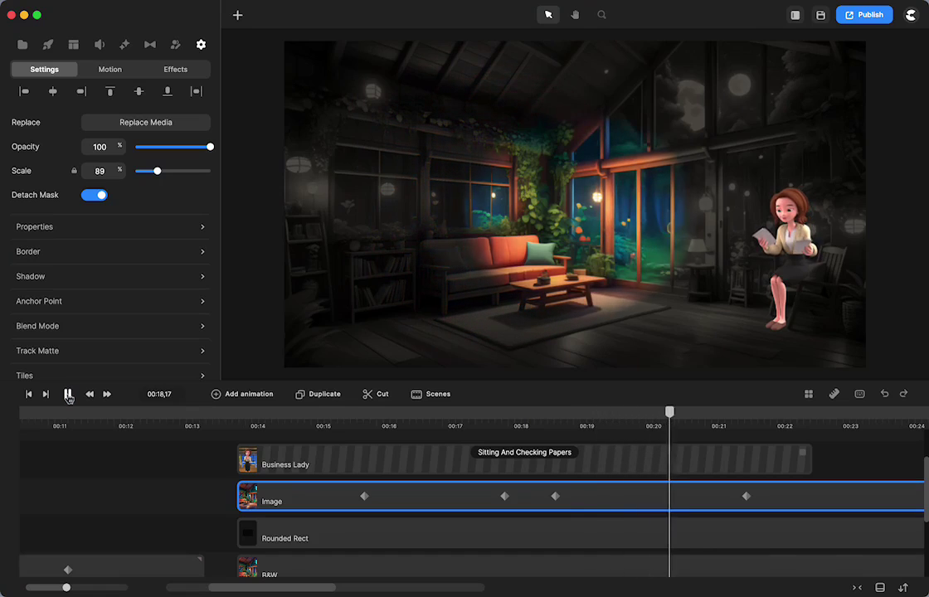
key(space)
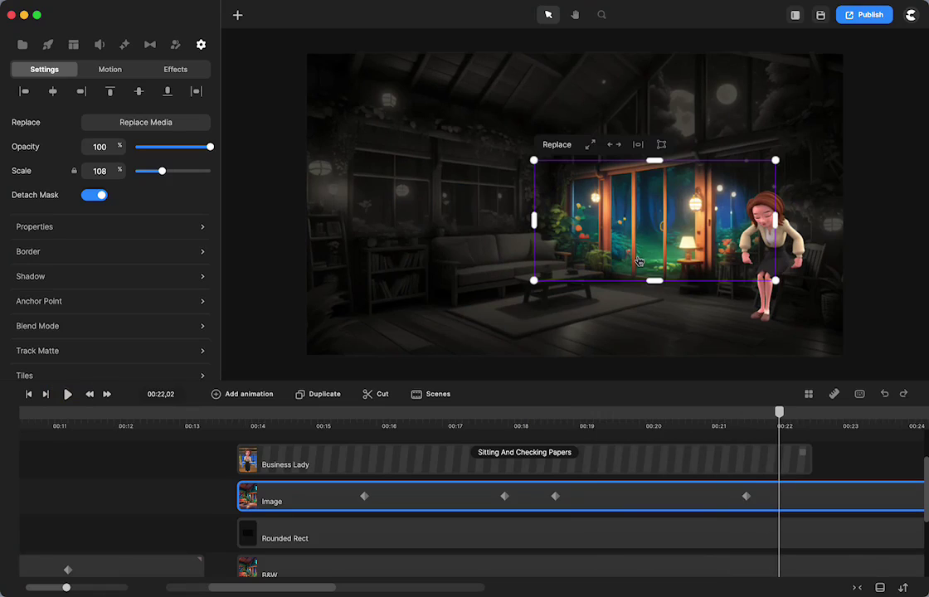